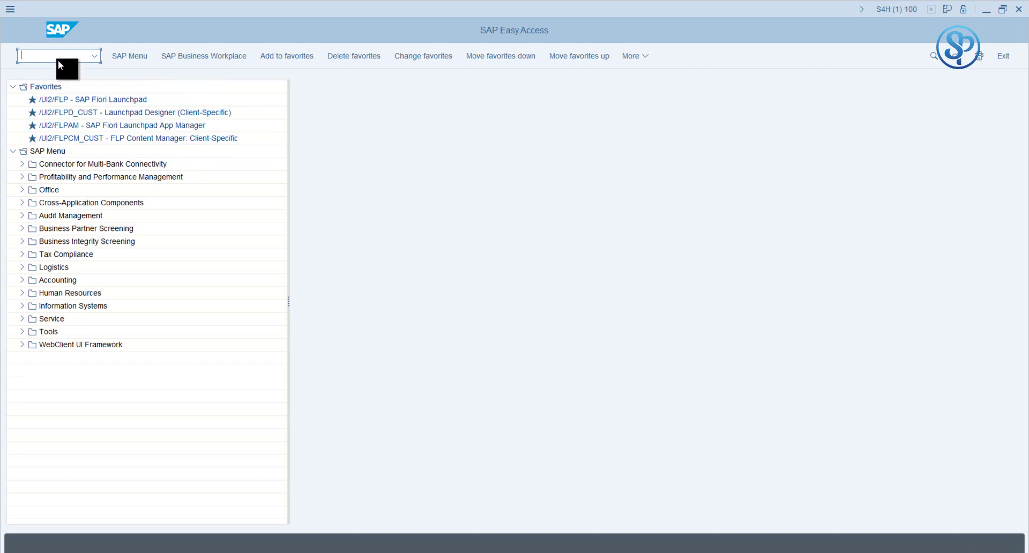
# Step: Open SU01 and start creating the test user SPTEST10
pyautogui.write('su91')
pyautogui.press('BackSpace')
pyautogui.press('BackSpace')
pyautogui.write('01')
pyautogui.press('Return')
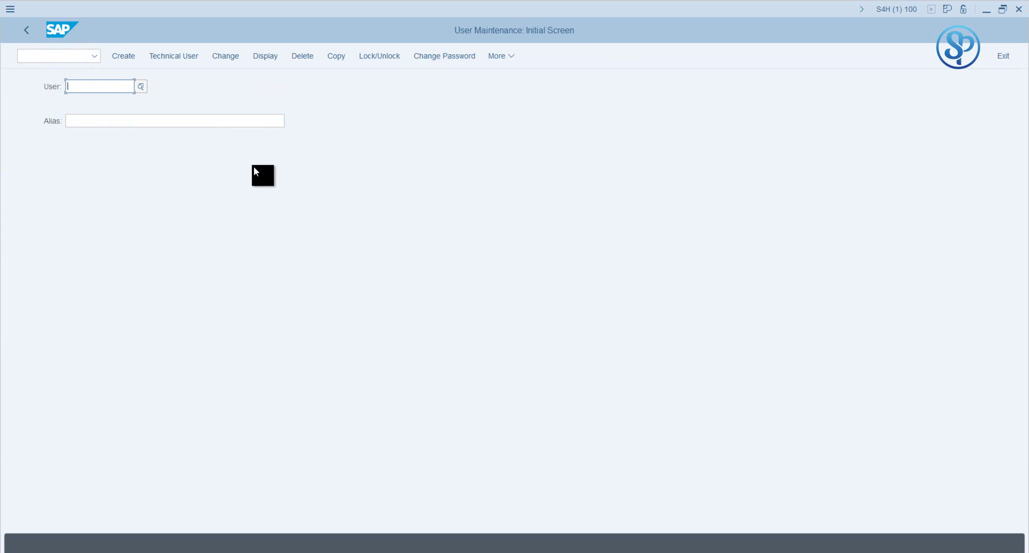
pyautogui.write('SPTE')
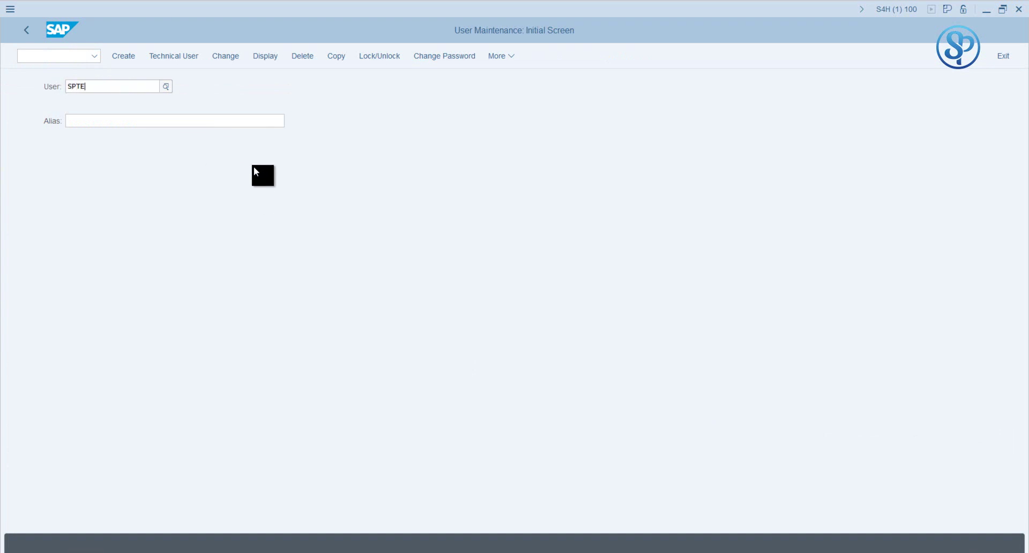
pyautogui.write('ST10')
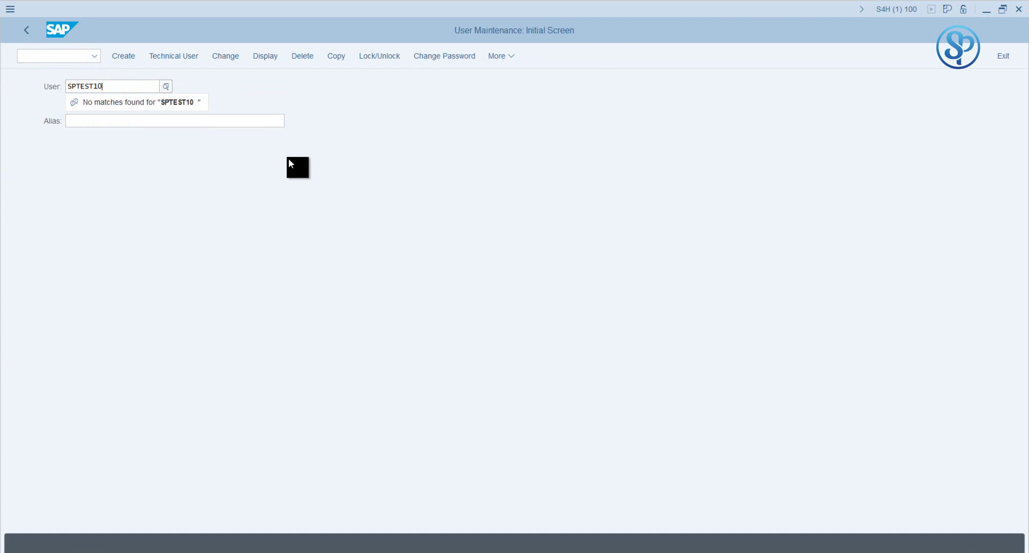
pyautogui.click(128, 58)
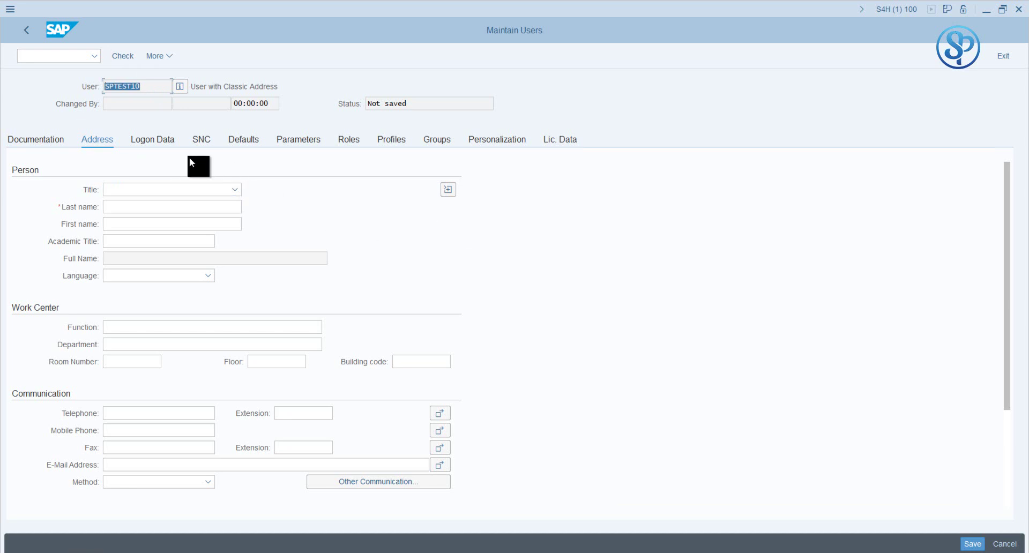
# Step: Generate a random initial password for SPTEST10 on the Logon Data tab and select its message
pyautogui.click(143, 141)
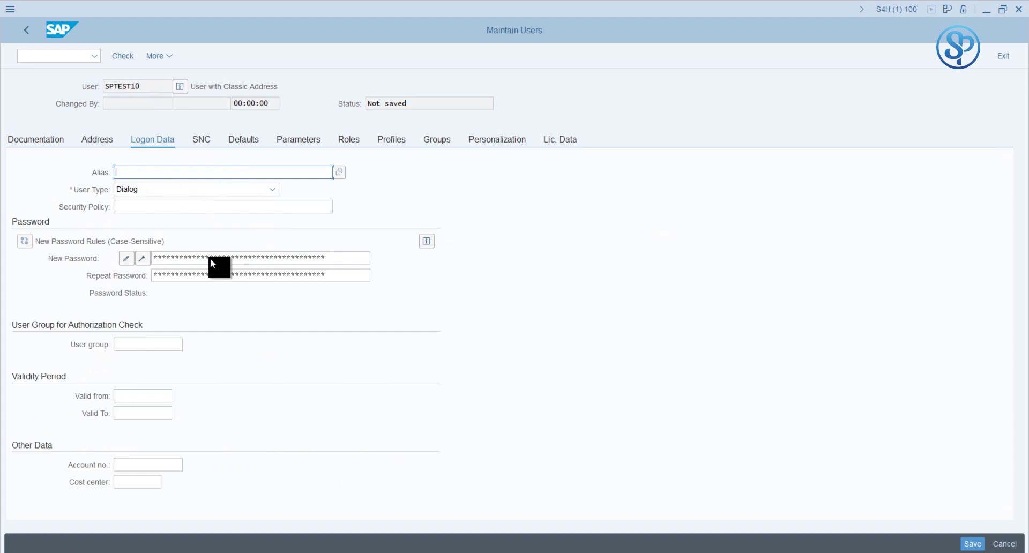
pyautogui.click(141, 259)
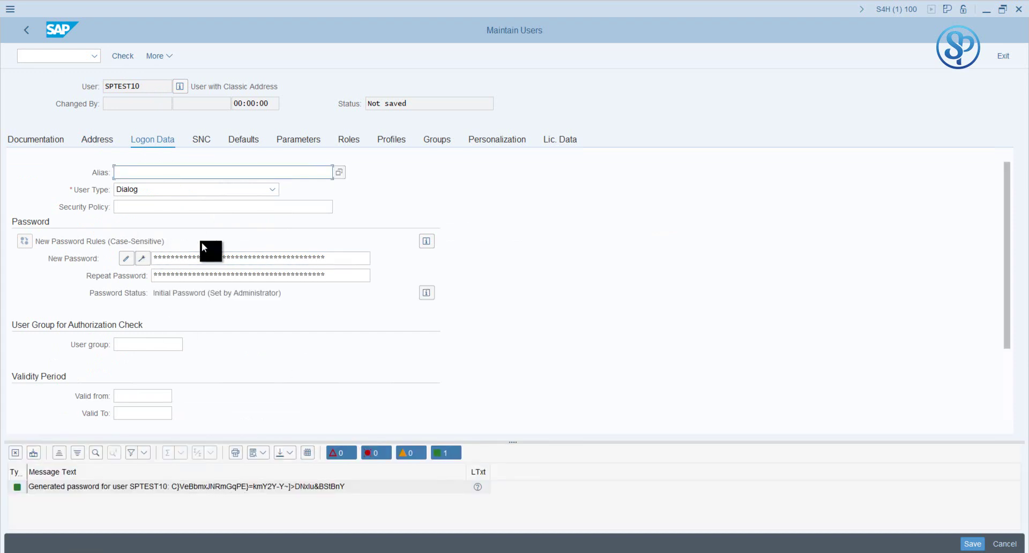
pyautogui.click(176, 487)
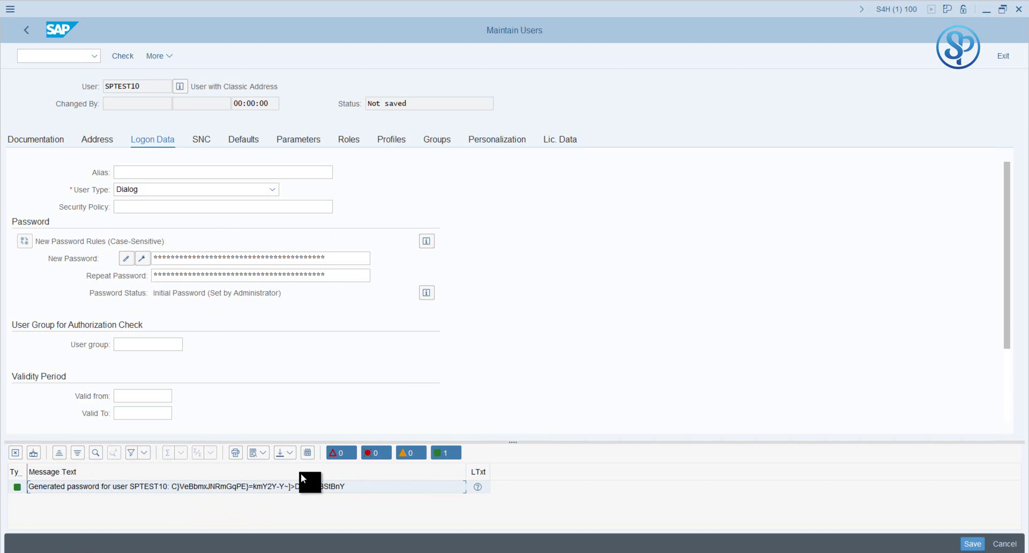
# Step: Open a second session window and start the ABAP program editor
pyautogui.click(10, 9)
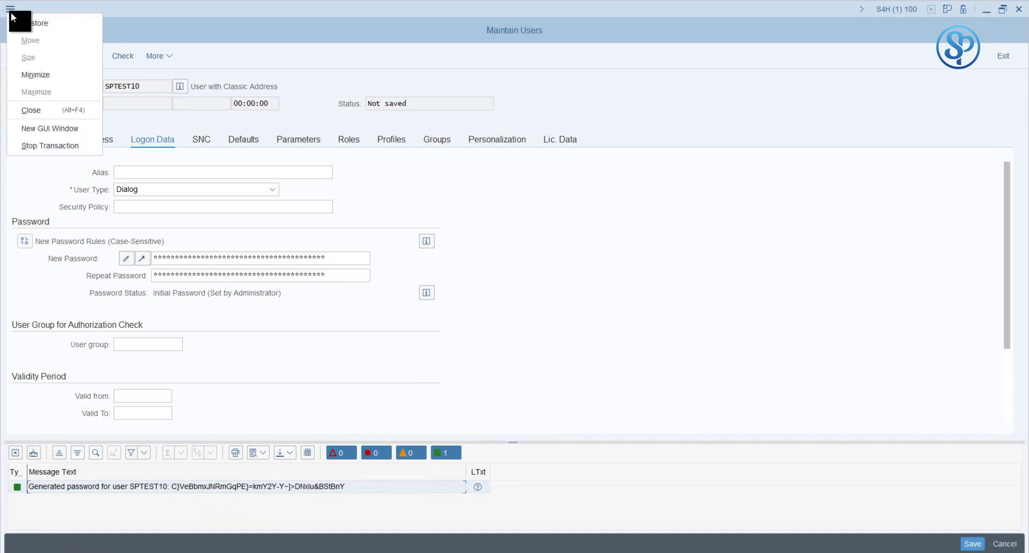
pyautogui.click(50, 126)
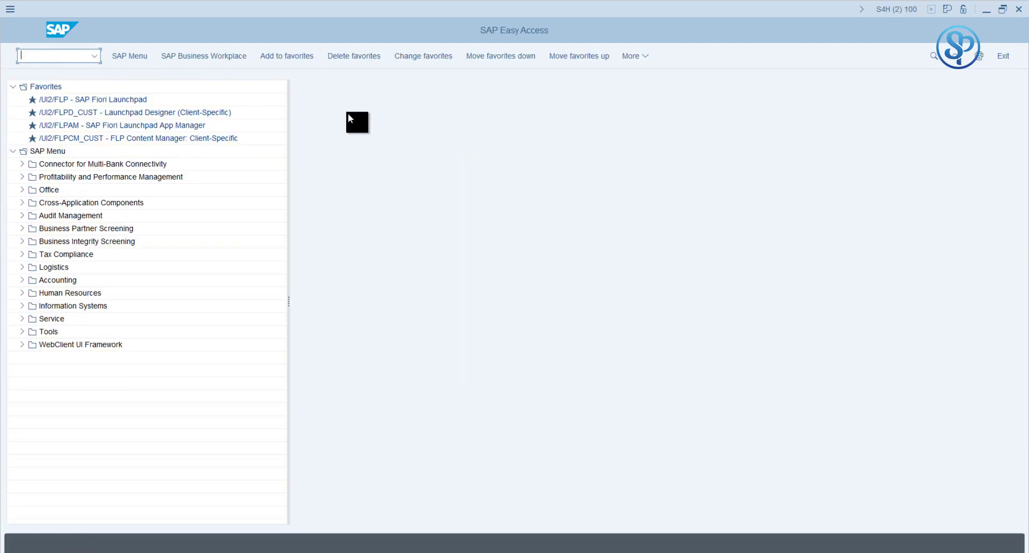
pyautogui.write('PFCG')
pyautogui.press('Return')
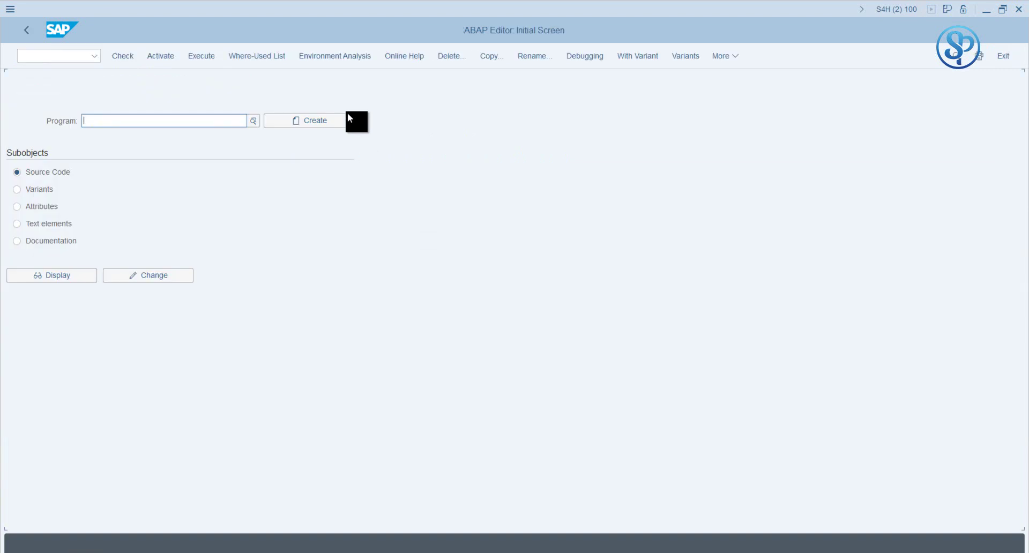
# Step: Enter program RSPARAM, dismiss the namespace and Modification Assistant notices, and run it
pyautogui.write('rp')
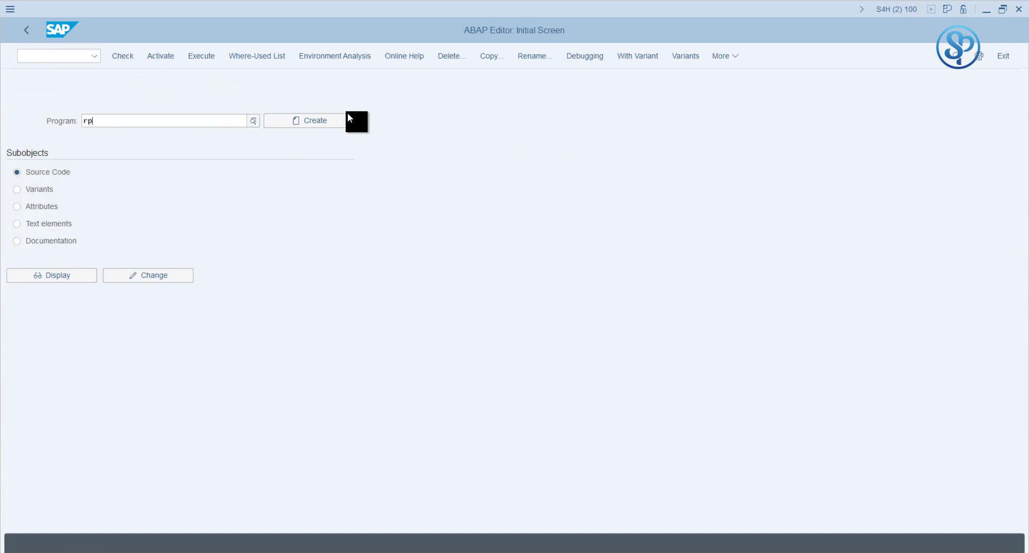
pyautogui.press('BackSpace')
pyautogui.write('spr')
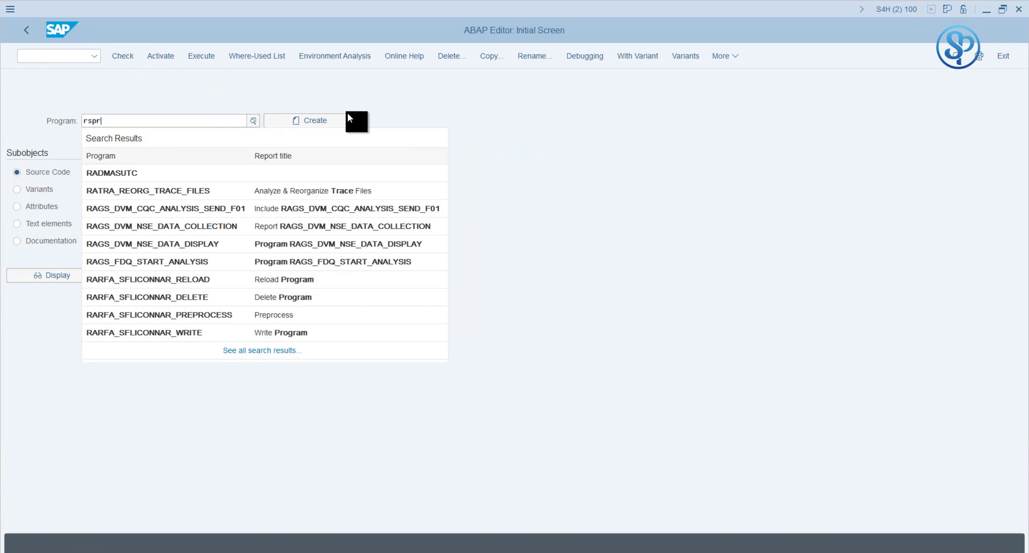
pyautogui.press('BackSpace')
pyautogui.write('arm')
pyautogui.press('BackSpace')
pyautogui.write('am')
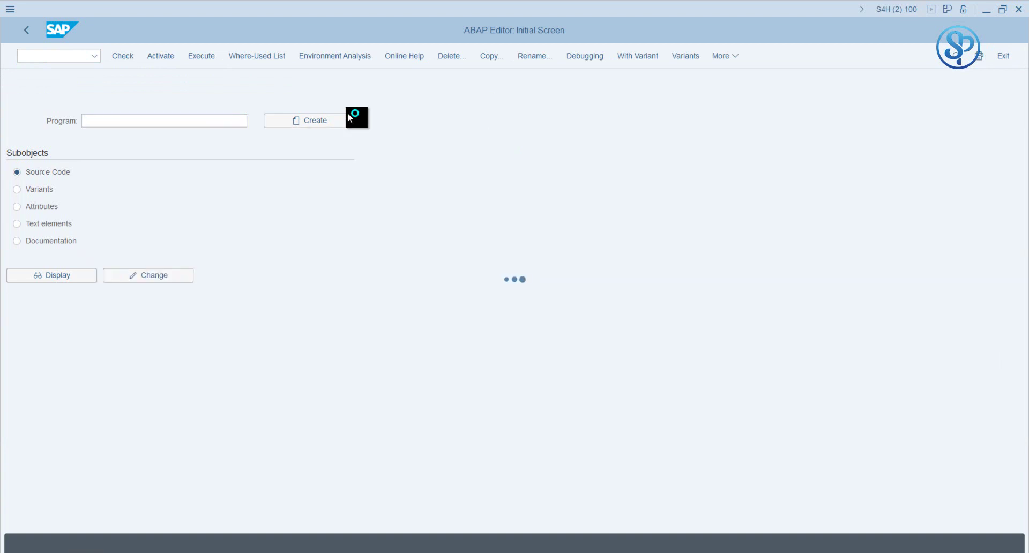
pyautogui.press('Return')
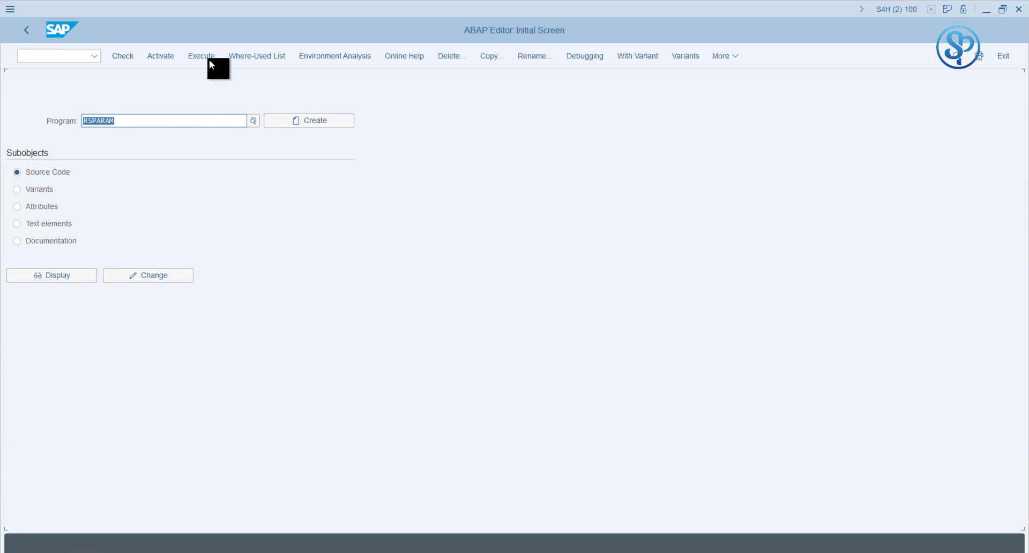
pyautogui.click(175, 58)
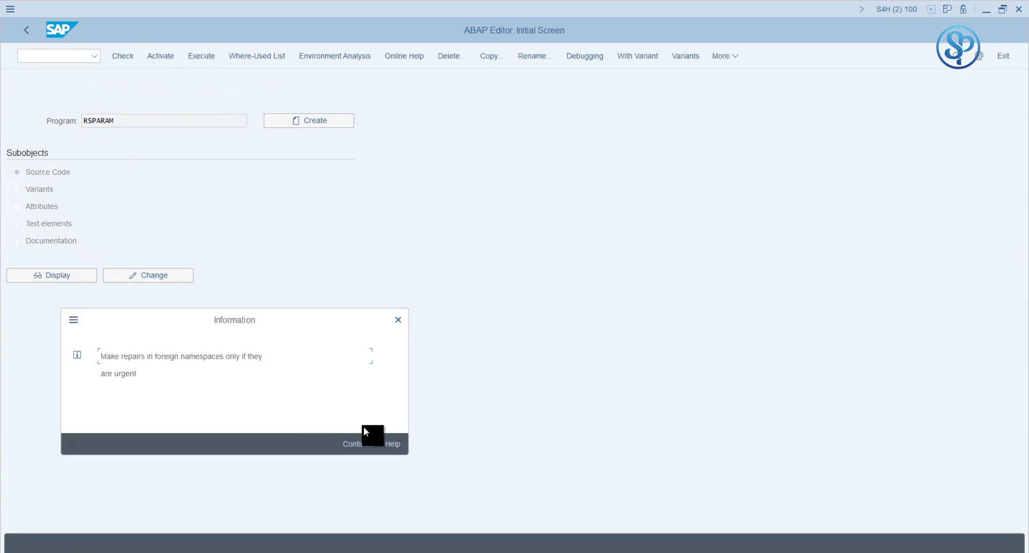
pyautogui.click(355, 443)
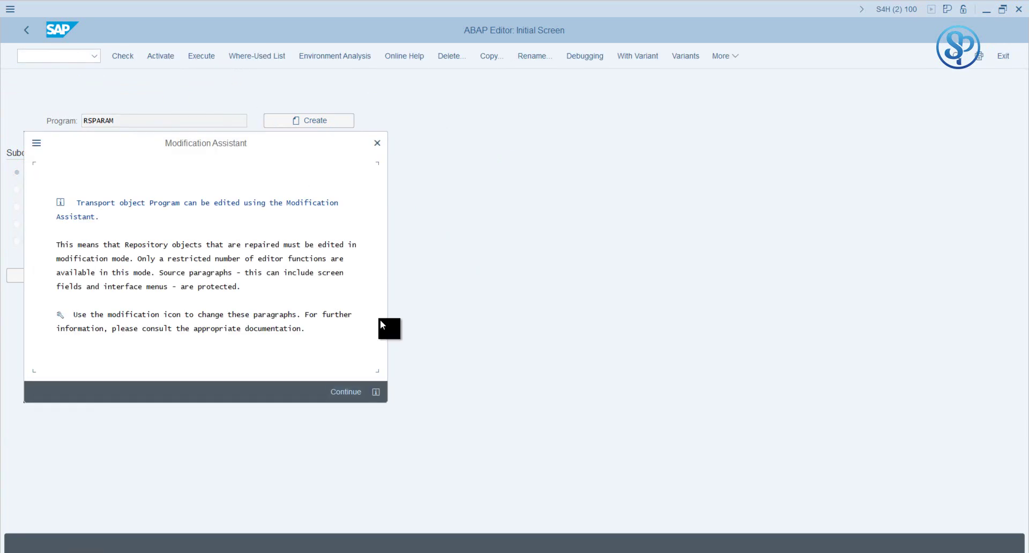
pyautogui.press('Return')
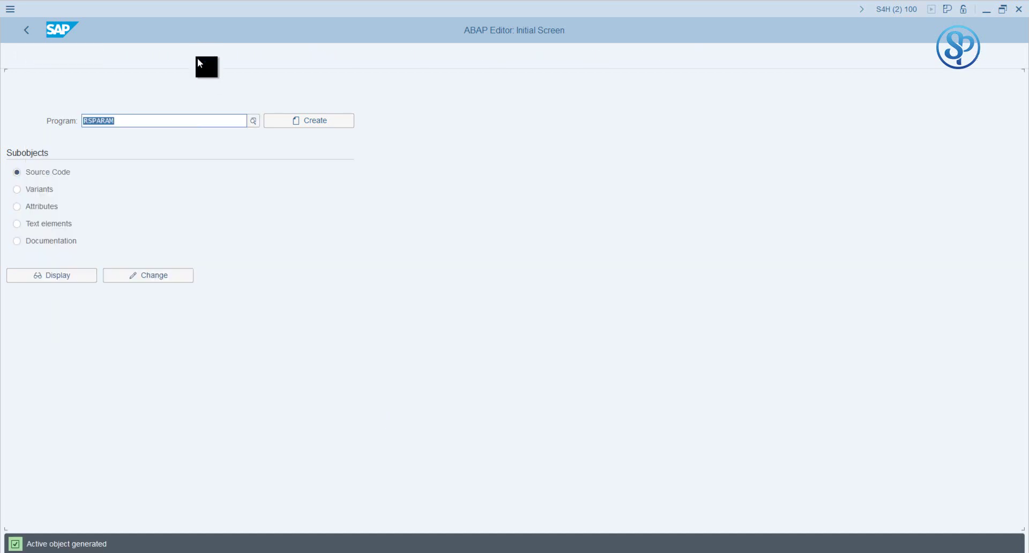
pyautogui.click(199, 60)
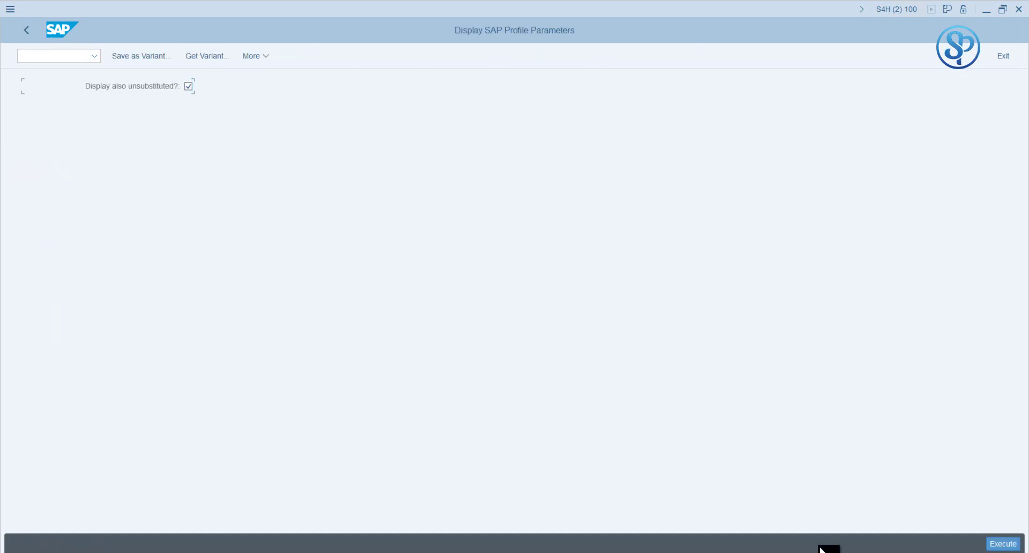
# Step: List the profile parameters and search them for 'Login'
pyautogui.click(1002, 543)
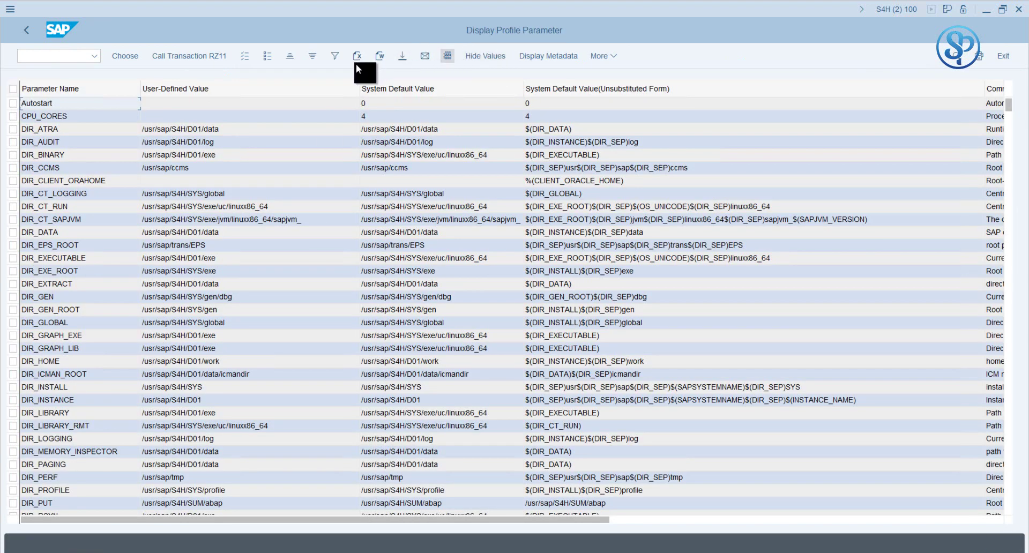
pyautogui.click(953, 66)
pyautogui.write('Login')
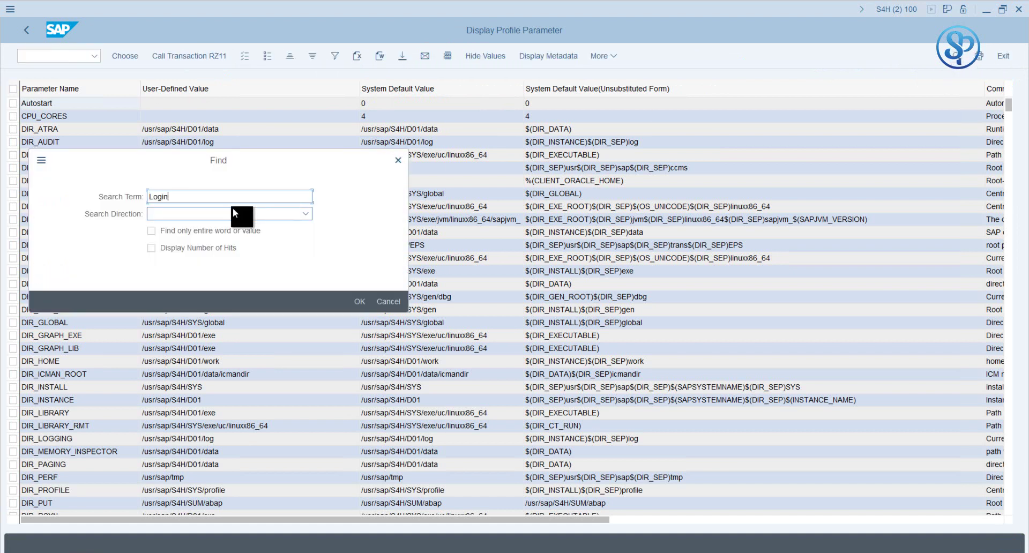
pyautogui.press('Return')
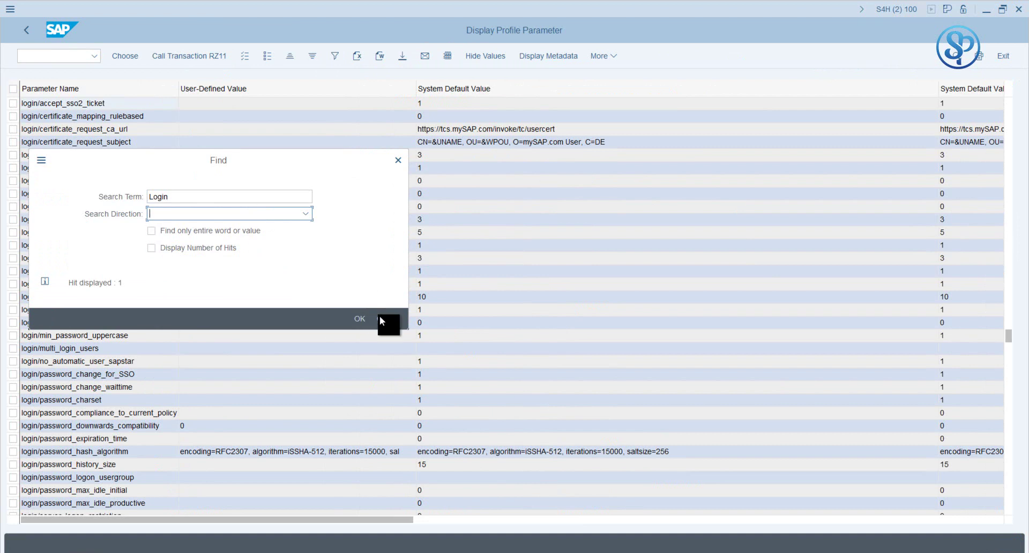
pyautogui.click(379, 316)
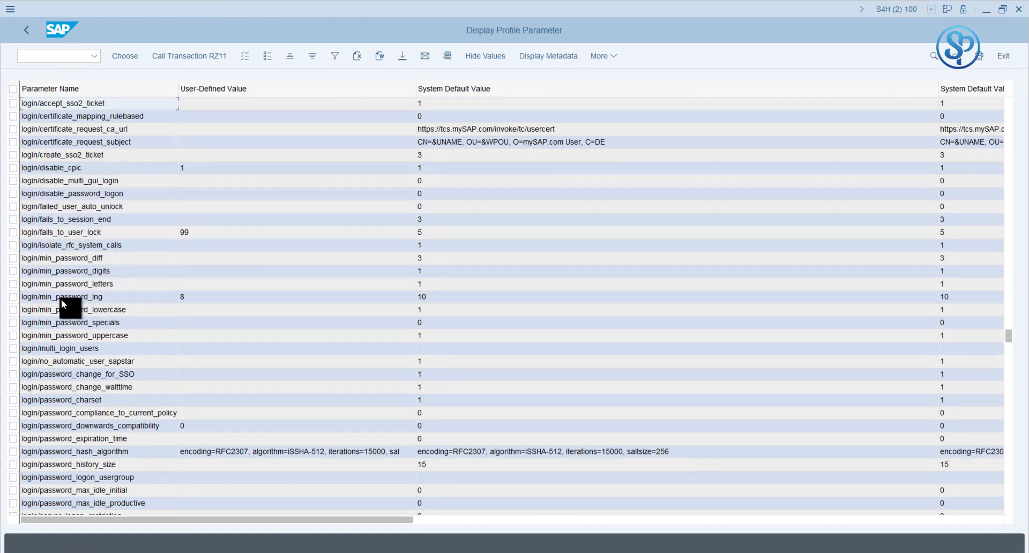
# Step: Check login/min_password_lng is 8, then switch back to the SPTEST10 maintenance window
pyautogui.click(13, 296)
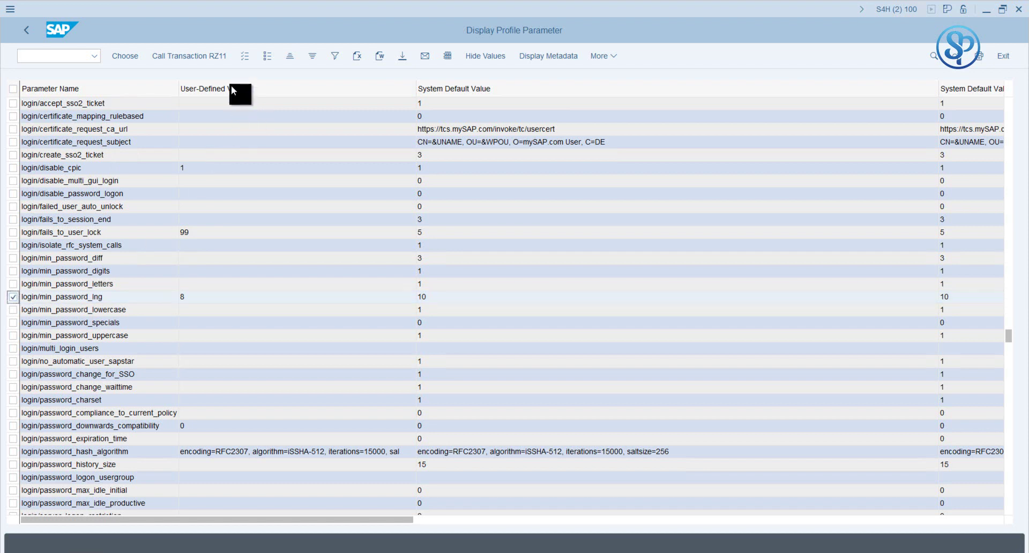
pyautogui.click(190, 300)
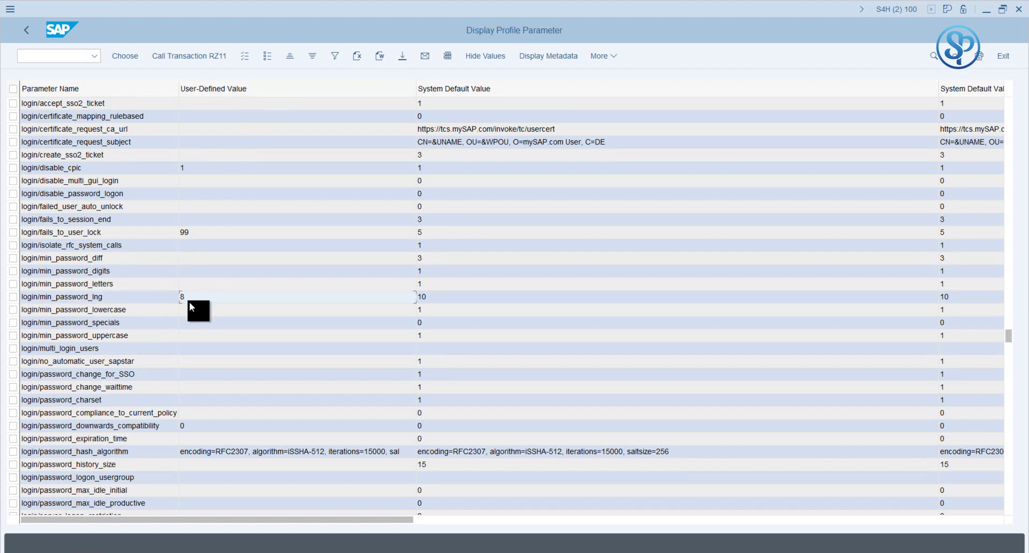
pyautogui.click(222, 551)
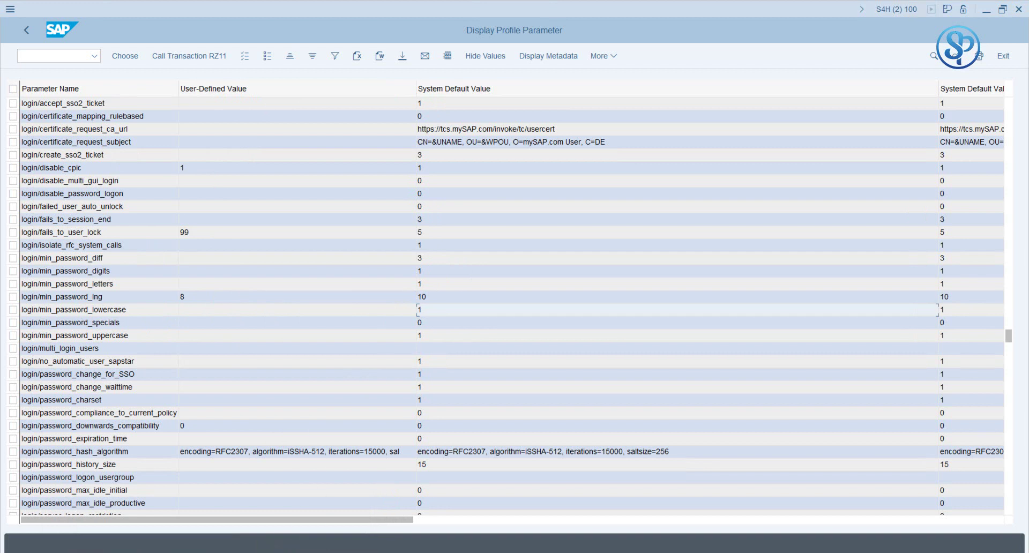
pyautogui.click(217, 523)
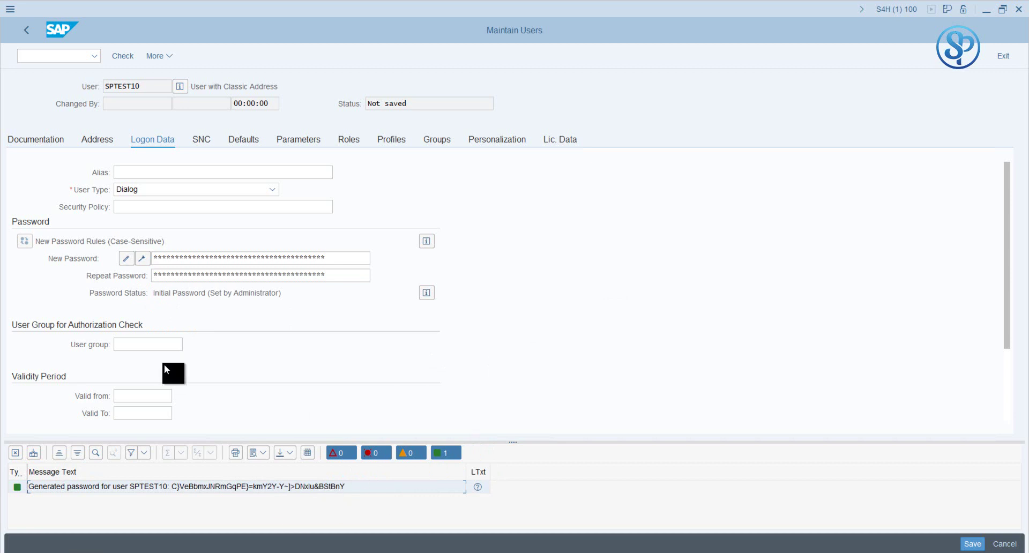
# Step: Leave SPTEST10's maintenance screen answering No to saving, then go back
pyautogui.click(168, 172)
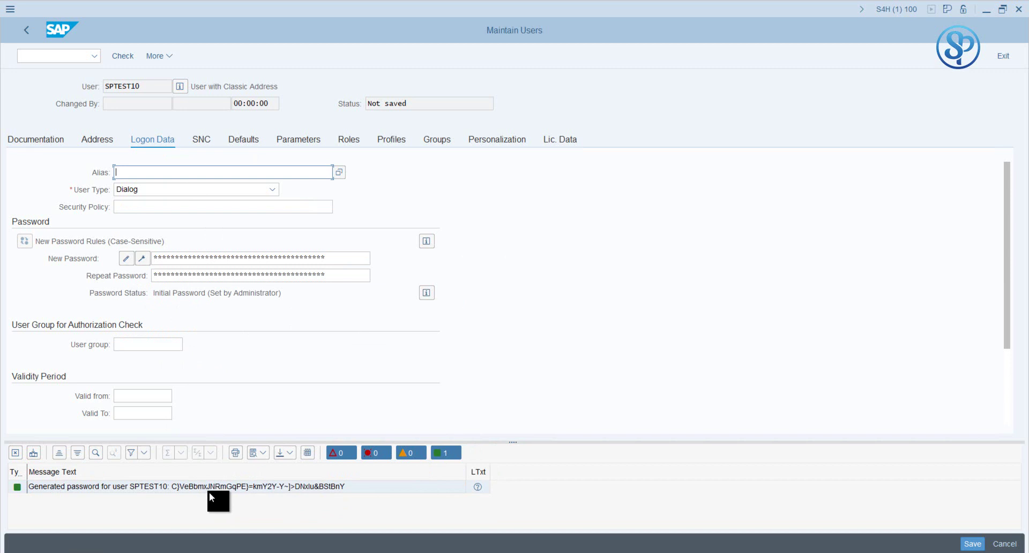
pyautogui.click(224, 487)
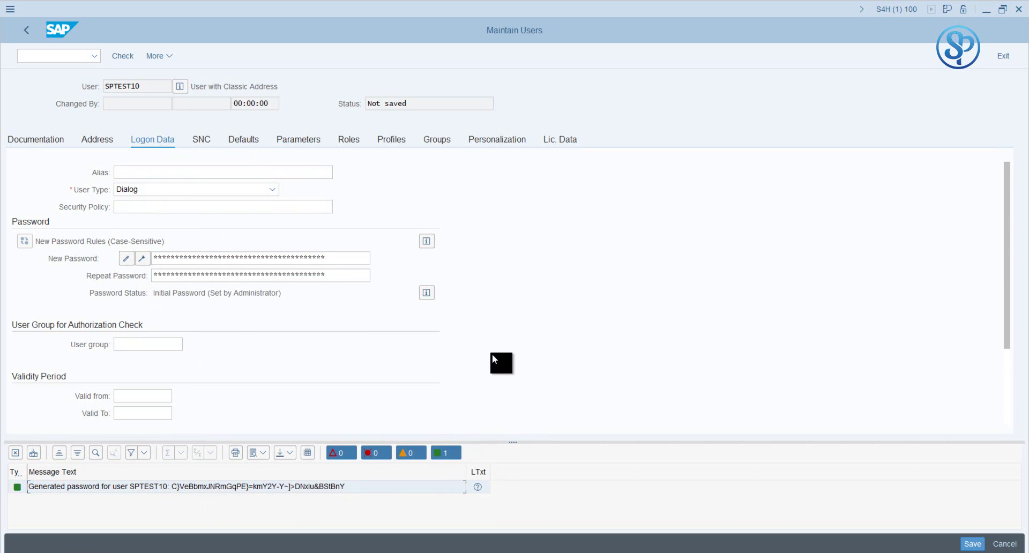
pyautogui.click(223, 172)
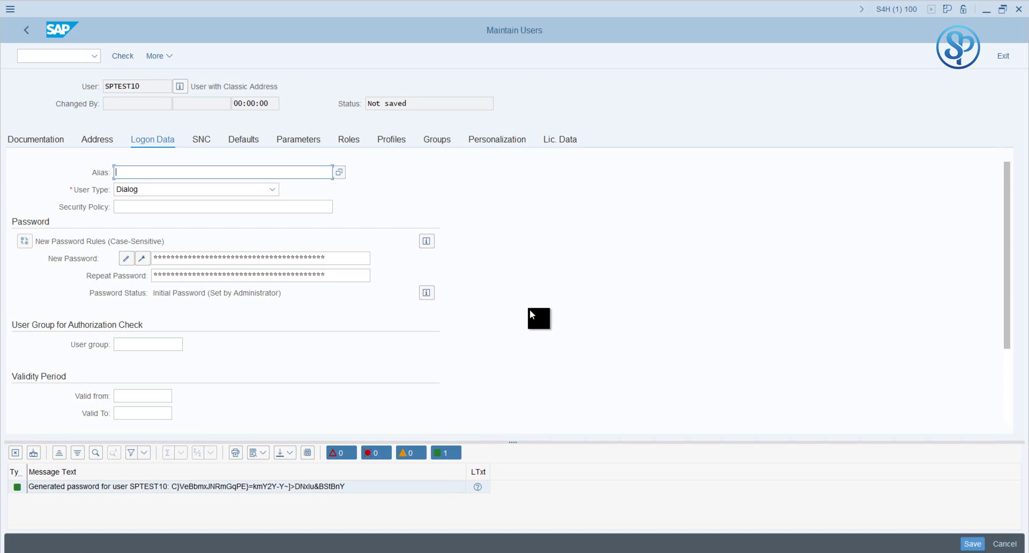
pyautogui.click(32, 32)
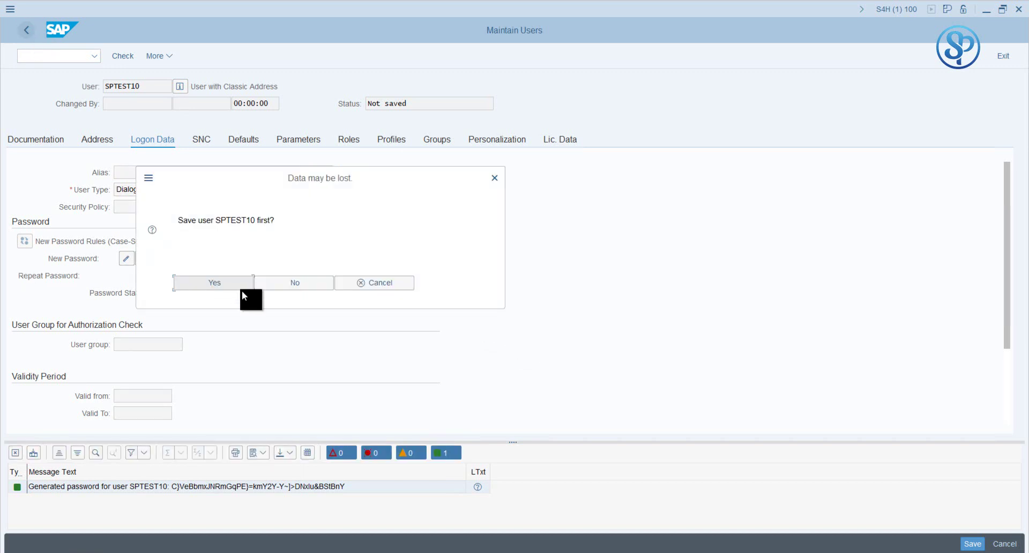
pyautogui.click(274, 281)
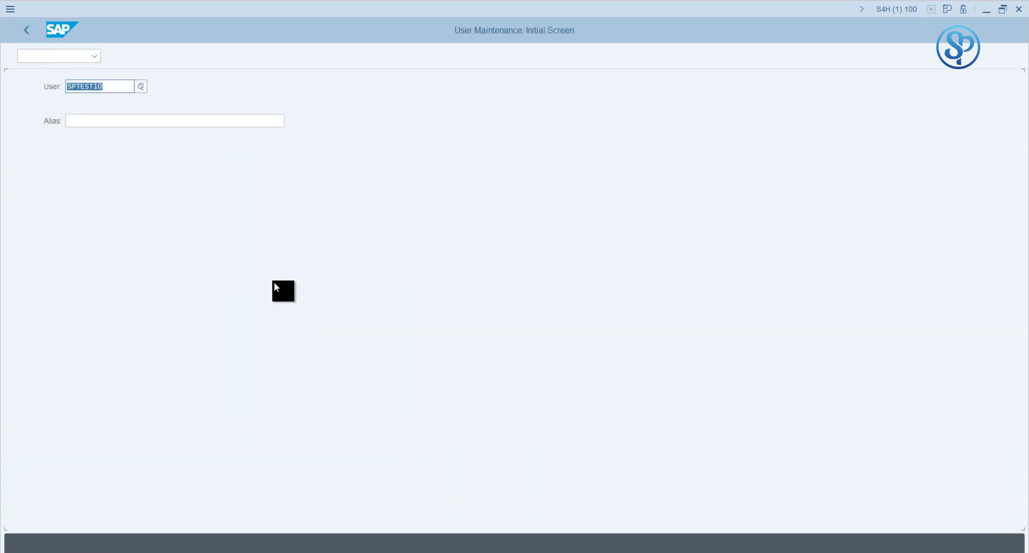
pyautogui.click(28, 27)
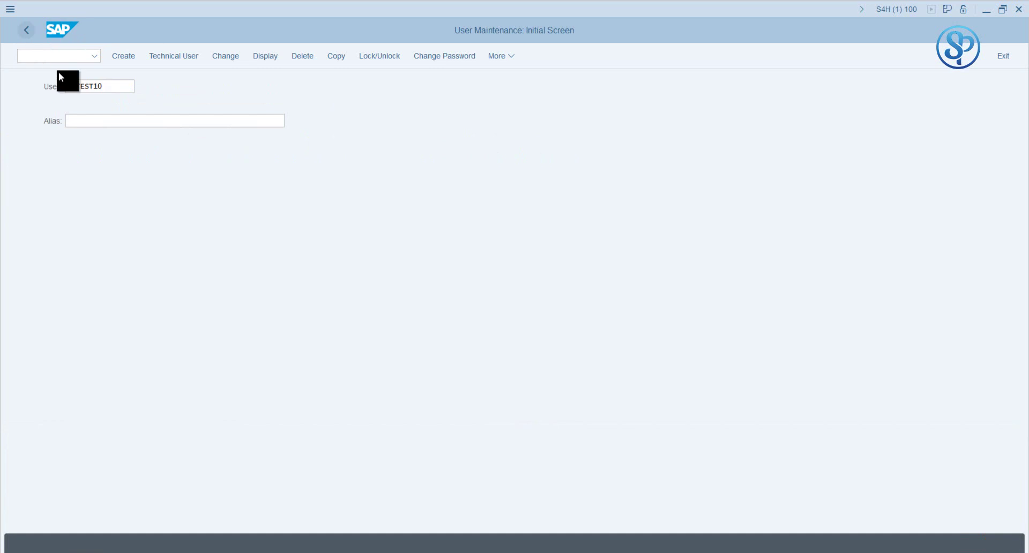
# Step: Run SU10 and enter TESTUSER1 in the user list
pyautogui.write('su10')
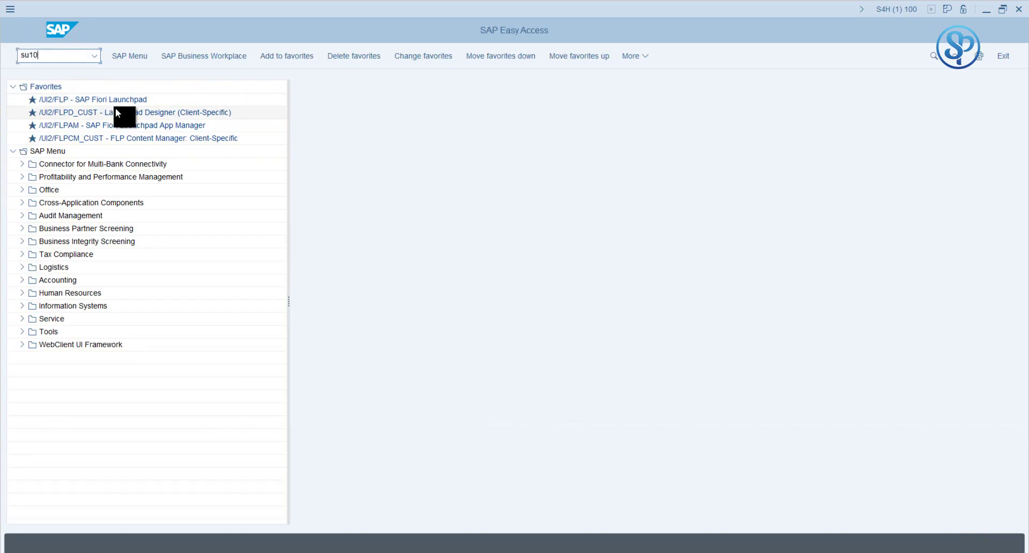
pyautogui.press('Return')
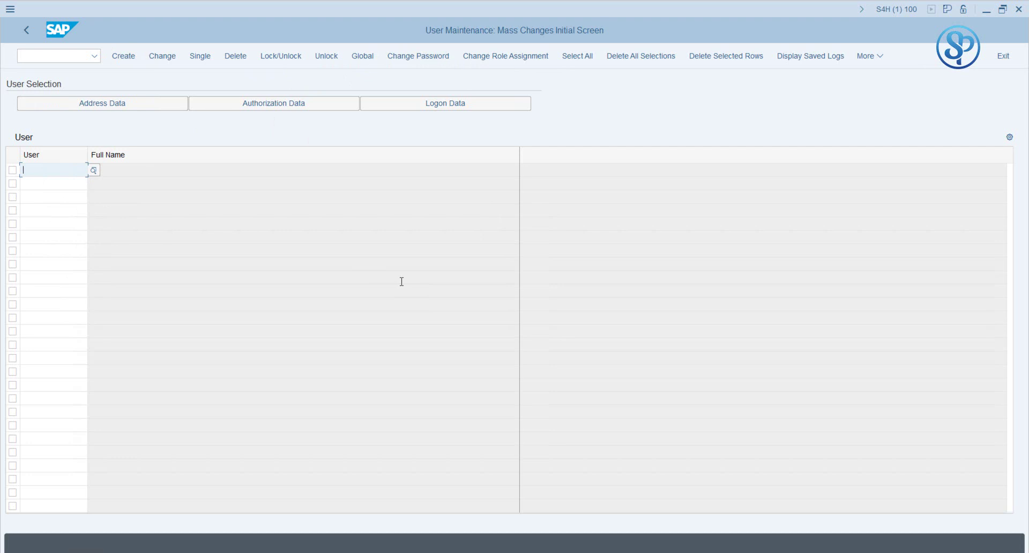
pyautogui.write('S')
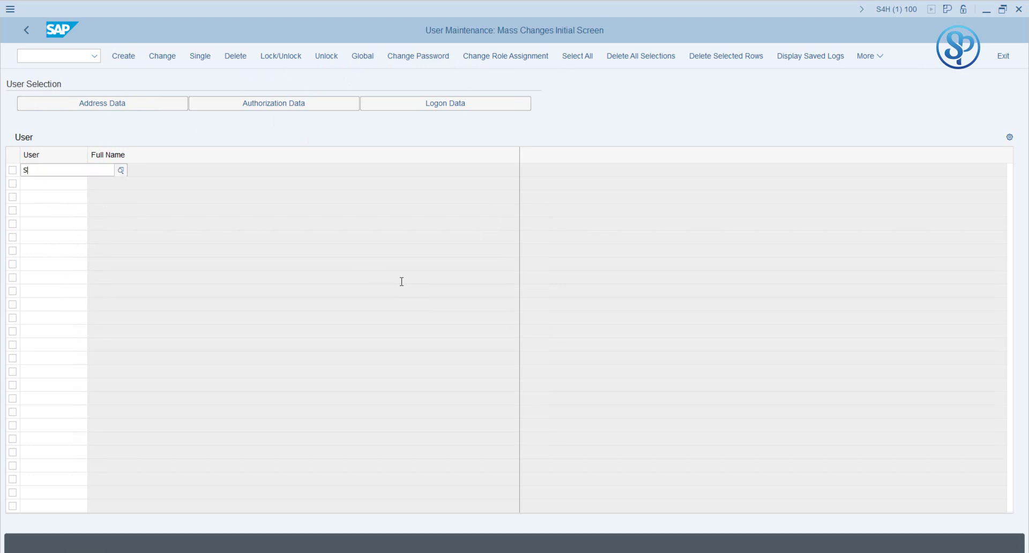
pyautogui.write('01')
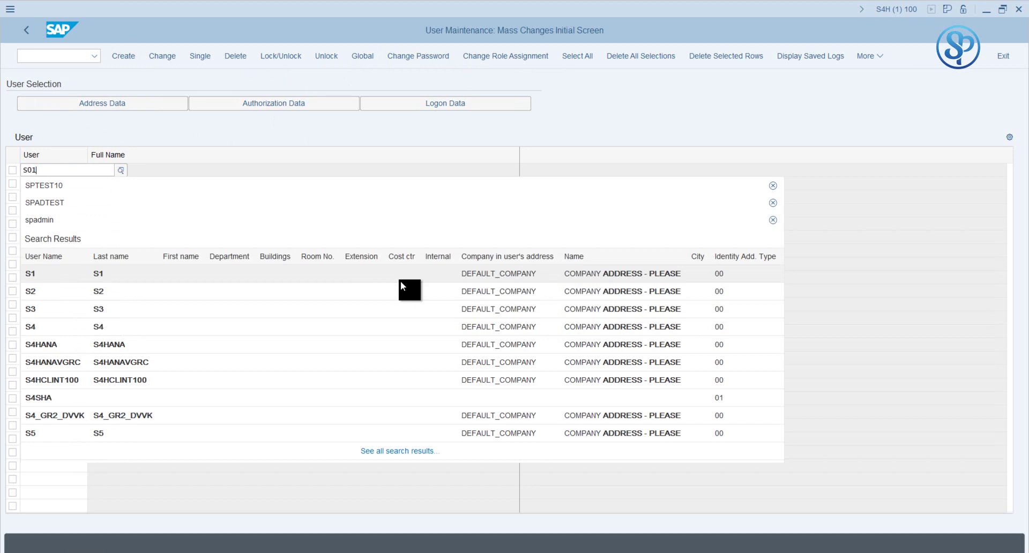
pyautogui.press('BackSpace')
pyautogui.press('BackSpace')
pyautogui.press('BackSpace')
pyautogui.write('TESTUSER1')
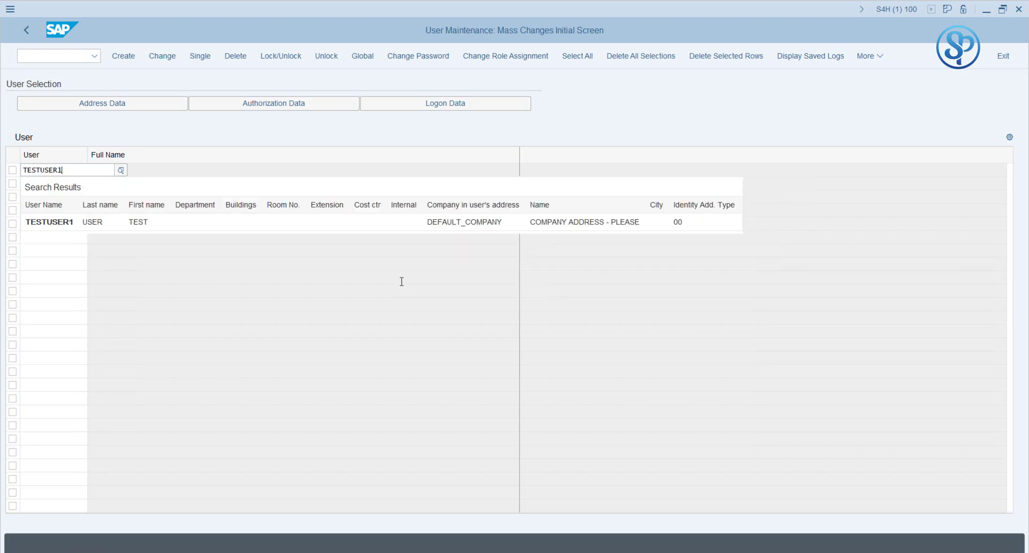
pyautogui.press('Return')
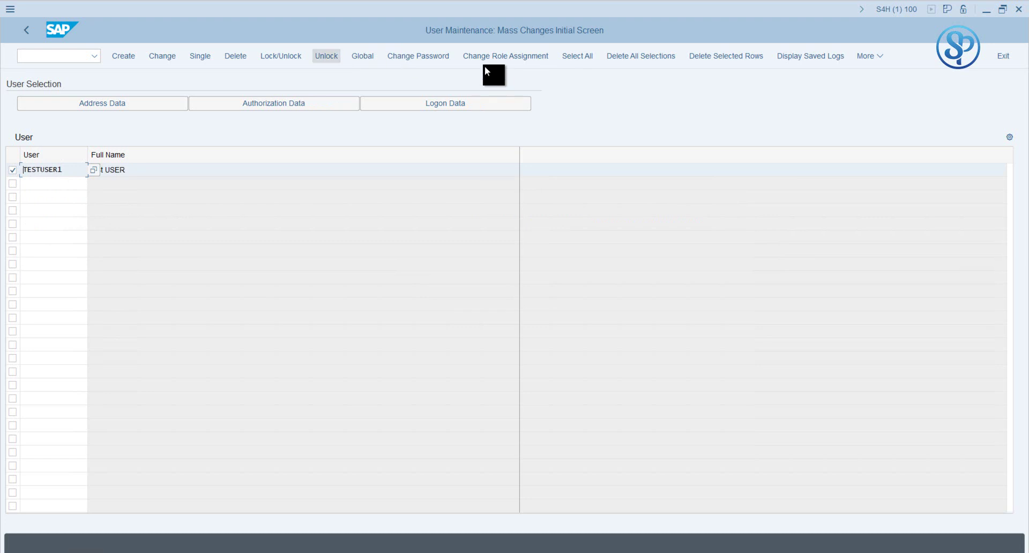
# Step: Decline the Delete Users prompt and remove the TESTUSER1 row from the list
pyautogui.click(247, 58)
pyautogui.click(300, 281)
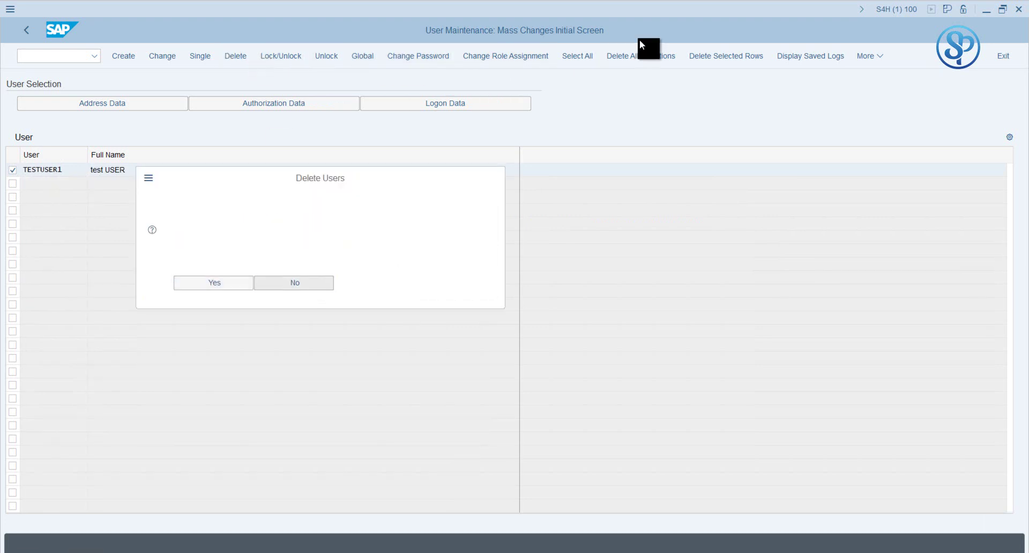
pyautogui.click(706, 58)
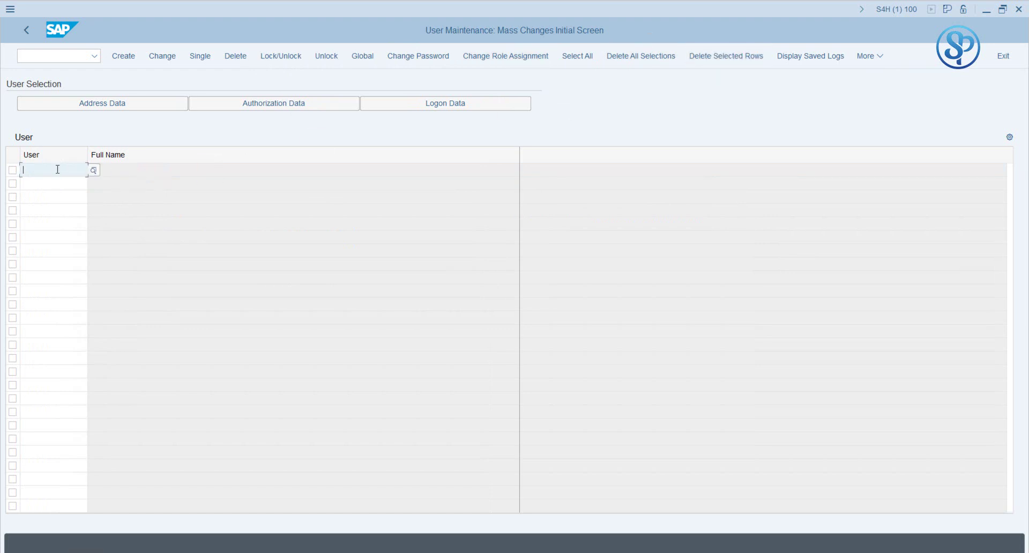
# Step: Enter ZTESTUSER1, ZTESTUSER2 and ZTESTUSER3 in the SU10 user list
pyautogui.write('ZTWSAT')
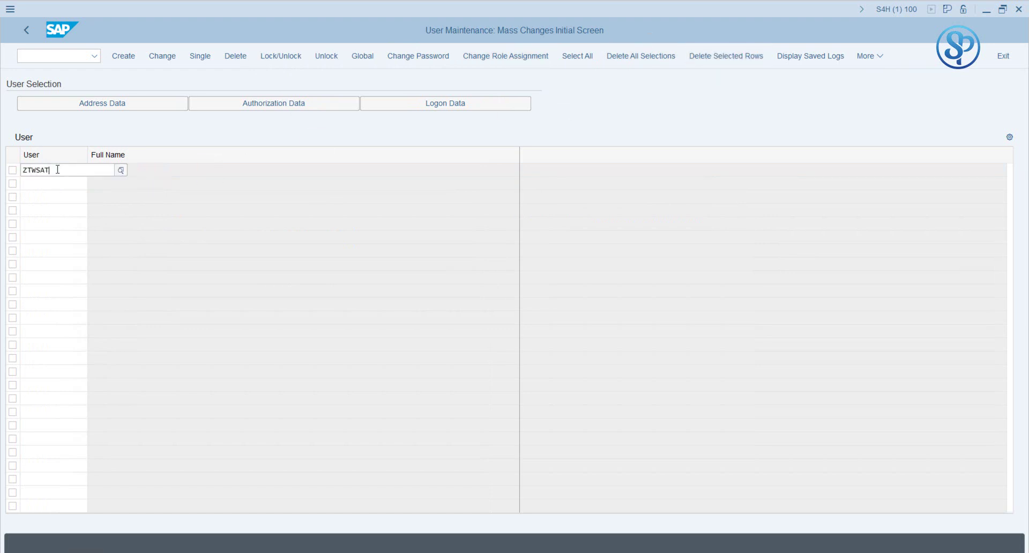
pyautogui.press('BackSpace')
pyautogui.press('BackSpace')
pyautogui.press('BackSpace')
pyautogui.press('BackSpace')
pyautogui.write('E')
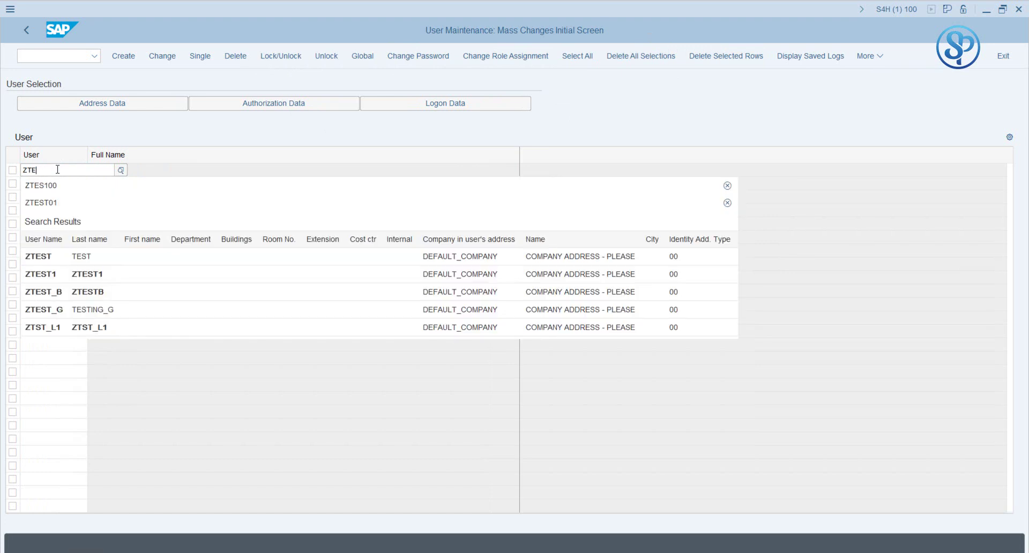
pyautogui.write('STUS')
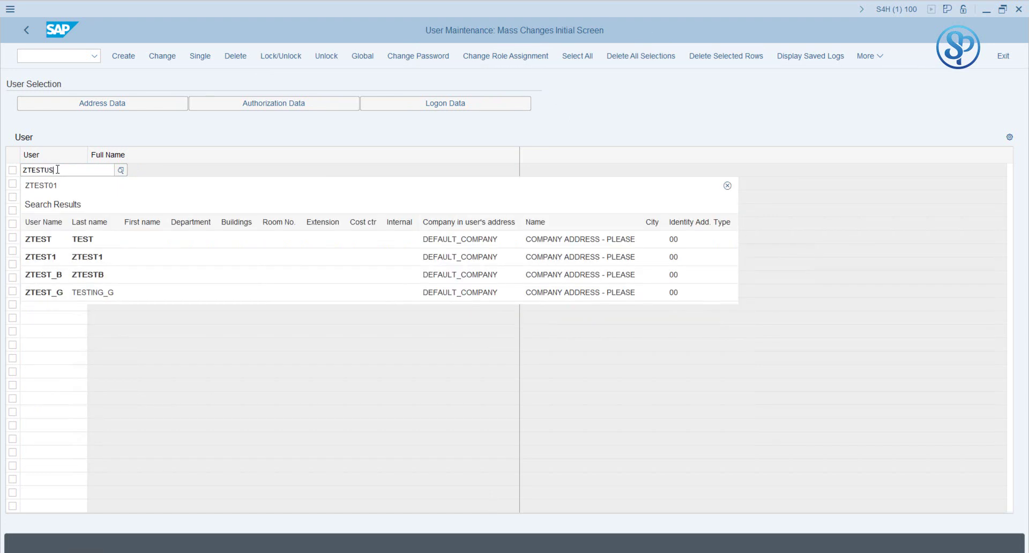
pyautogui.write('ER1')
pyautogui.press('Return')
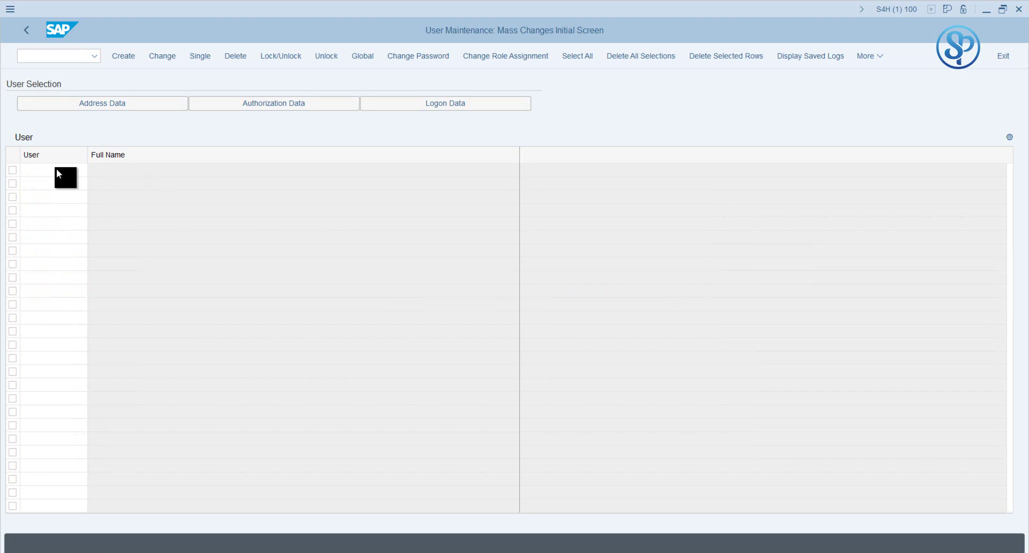
pyautogui.doubleClick(33, 176)
pyautogui.hotkey('ctrl', 'c')
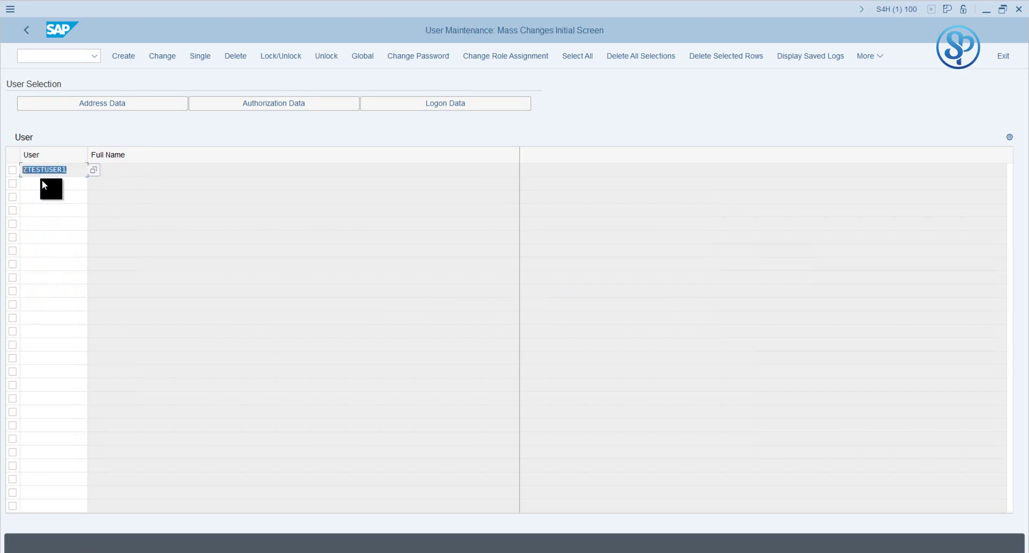
pyautogui.click(48, 182)
pyautogui.hotkey('ctrl', 'v')
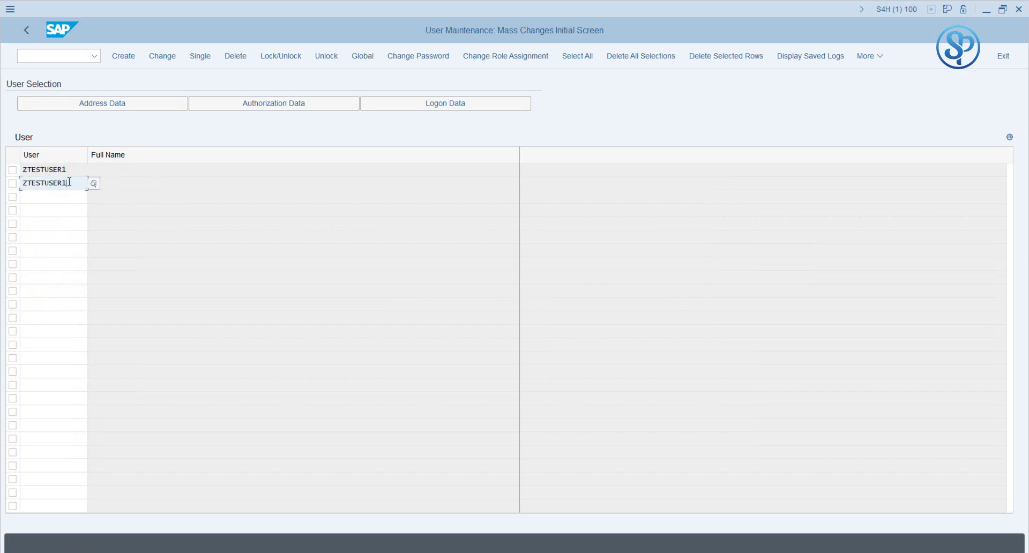
pyautogui.press('BackSpace')
pyautogui.write('2')
pyautogui.press('Return')
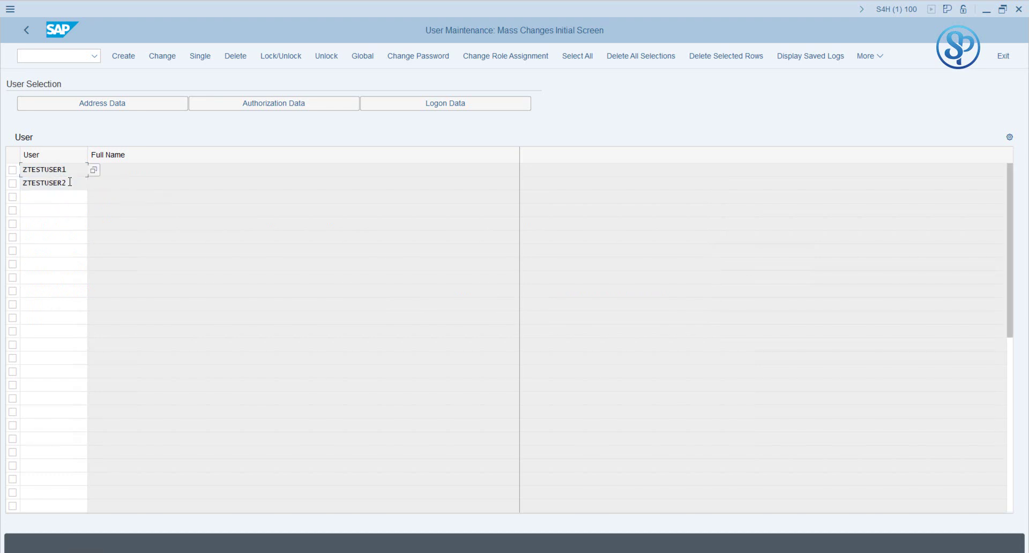
pyautogui.click(57, 192)
pyautogui.hotkey('ctrl', 'v')
pyautogui.press('BackSpace')
pyautogui.write('3')
pyautogui.press('Return')
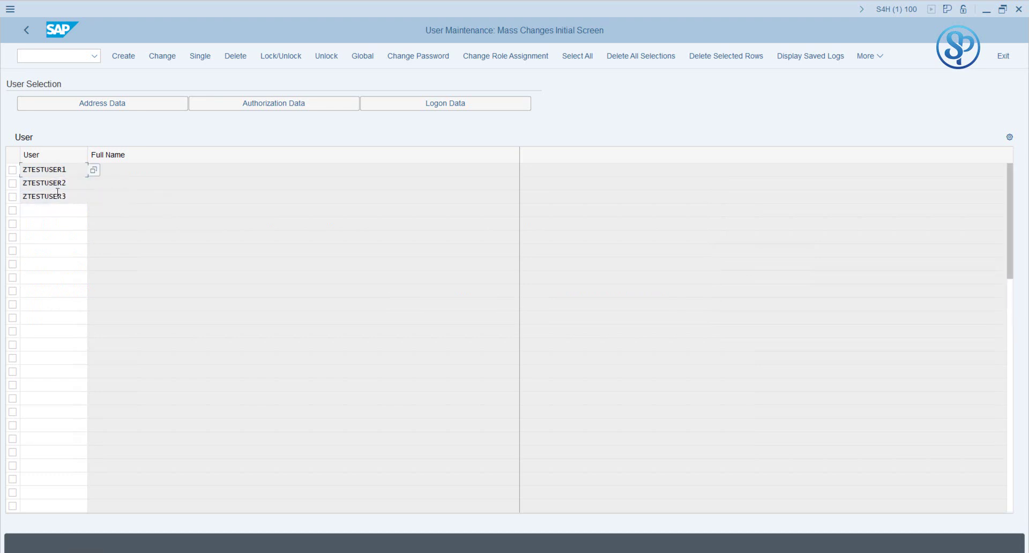
# Step: Create the three listed users and save them with generated passwords
pyautogui.click(194, 188)
pyautogui.click(124, 55)
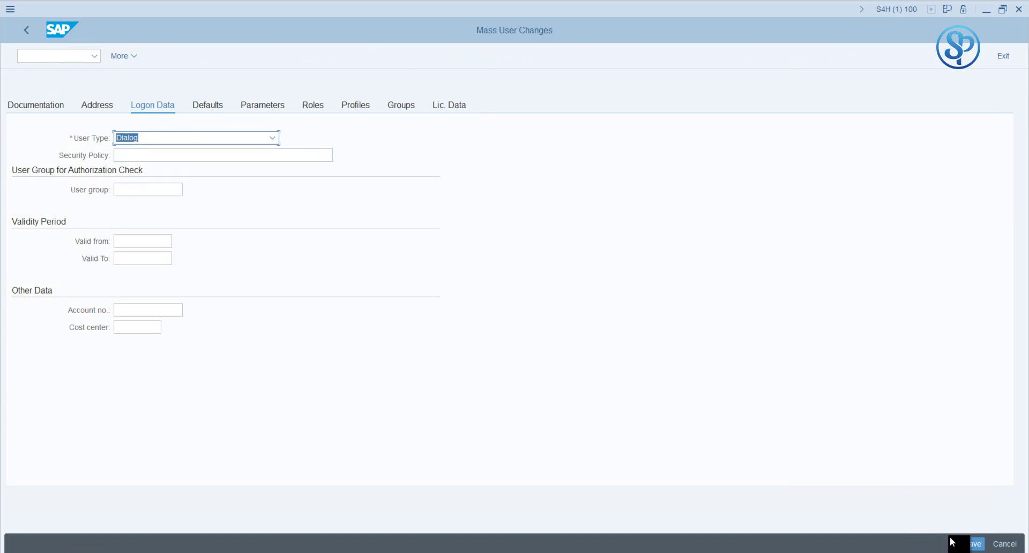
pyautogui.click(972, 543)
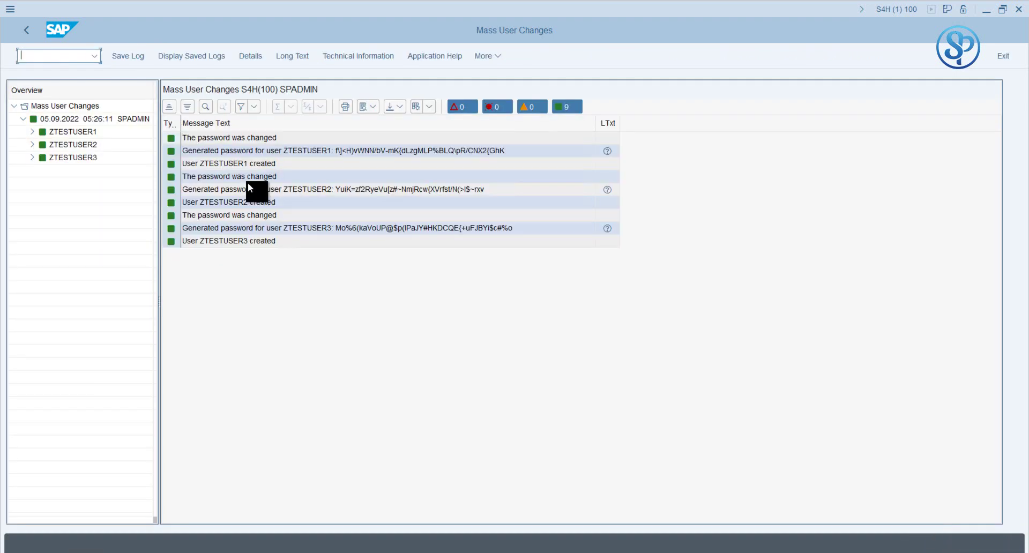
pyautogui.click(340, 150)
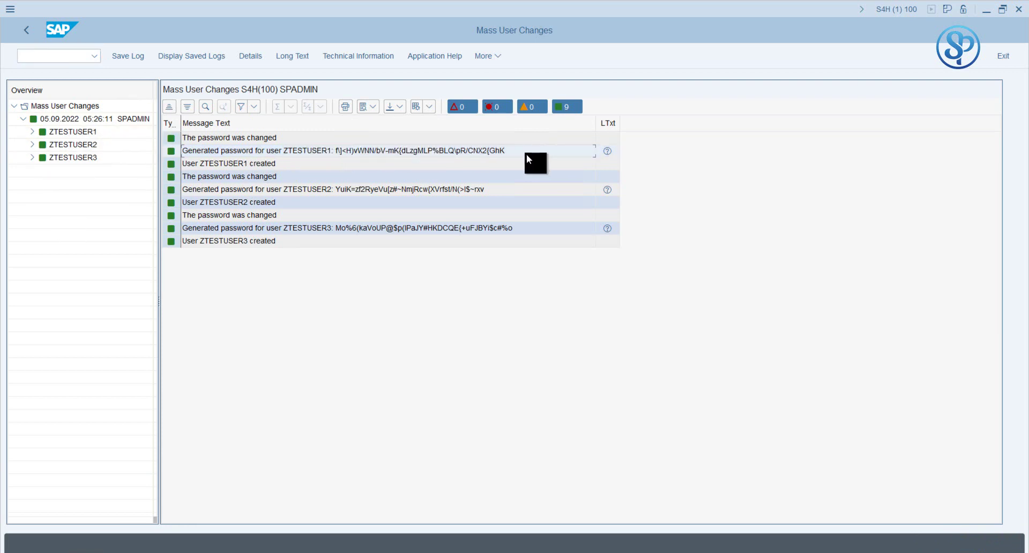
pyautogui.click(395, 190)
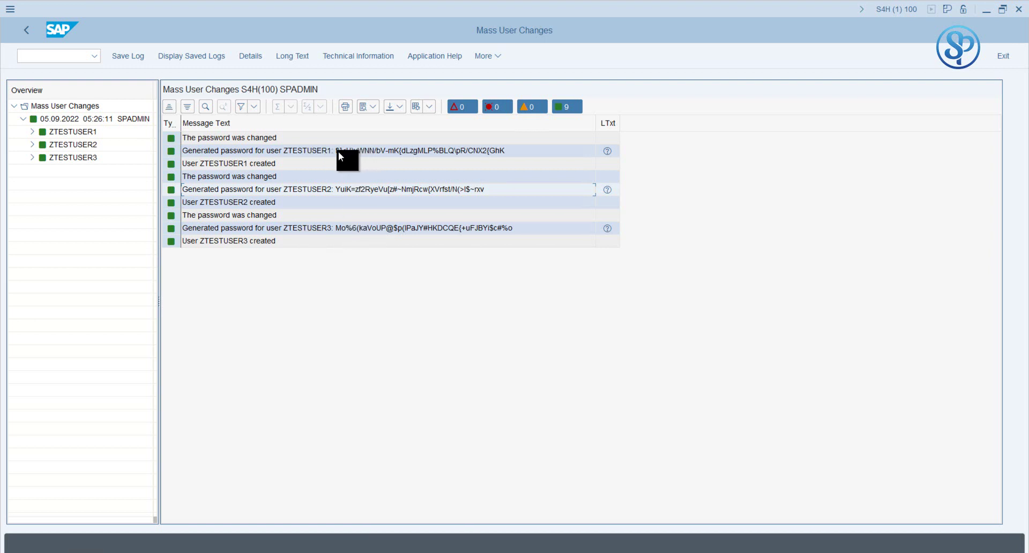
pyautogui.click(362, 151)
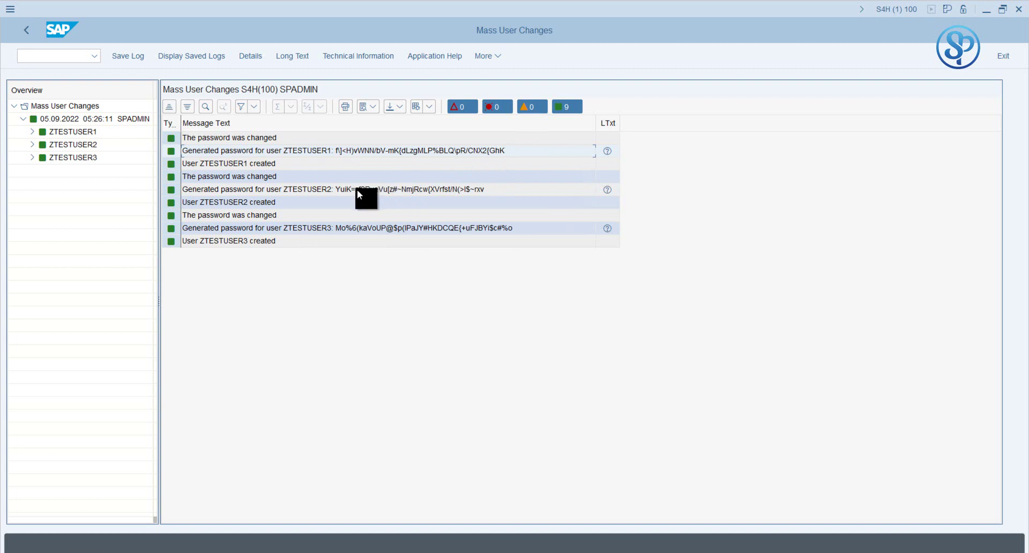
pyautogui.click(339, 188)
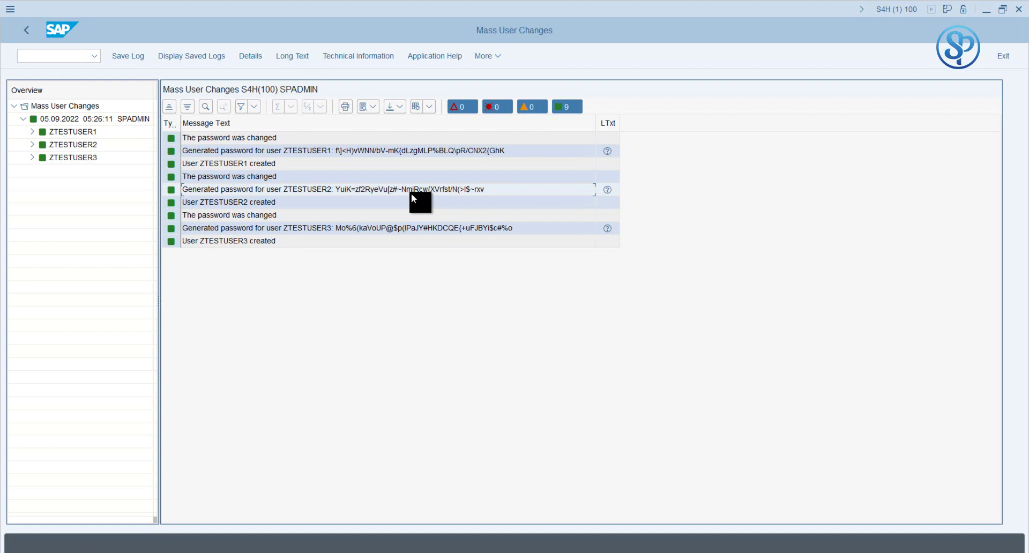
pyautogui.click(349, 229)
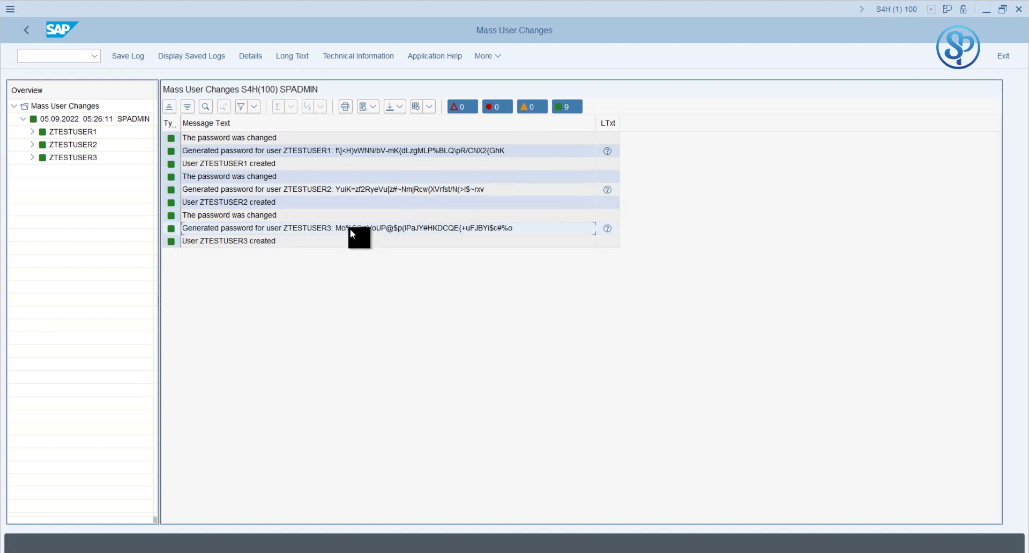
# Step: Go back from the change log through the SU10 user list to SAP Easy Access
pyautogui.click(27, 31)
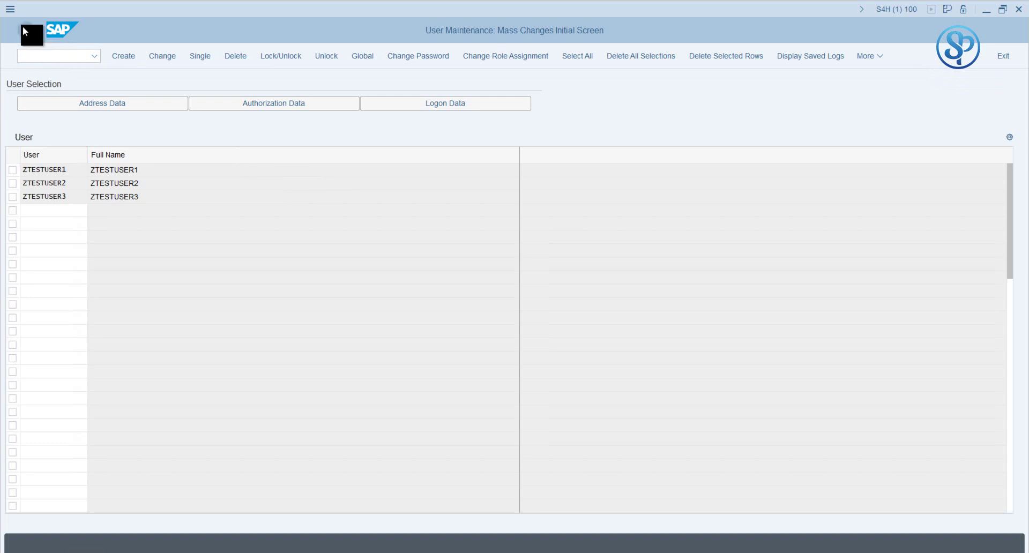
pyautogui.click(26, 30)
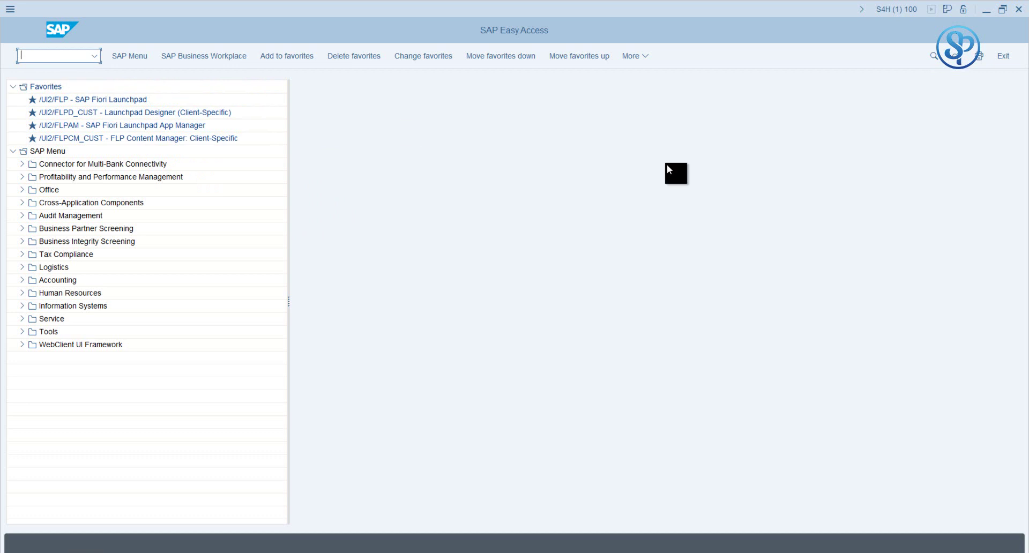
# Step: Open table PRGN_CUST for maintenance in SM30, continuing past the cross-client notice
pyautogui.write('sm30')
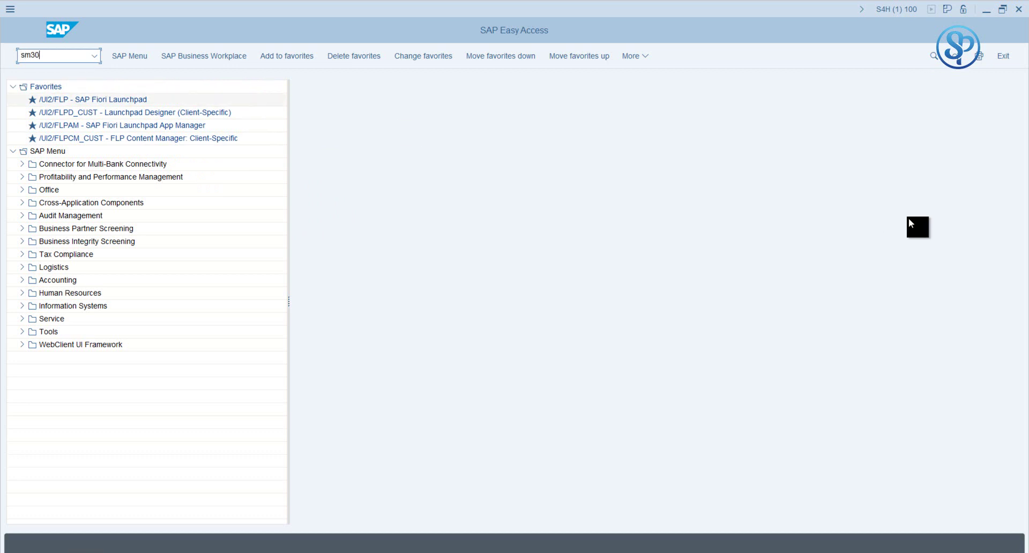
pyautogui.press('Return')
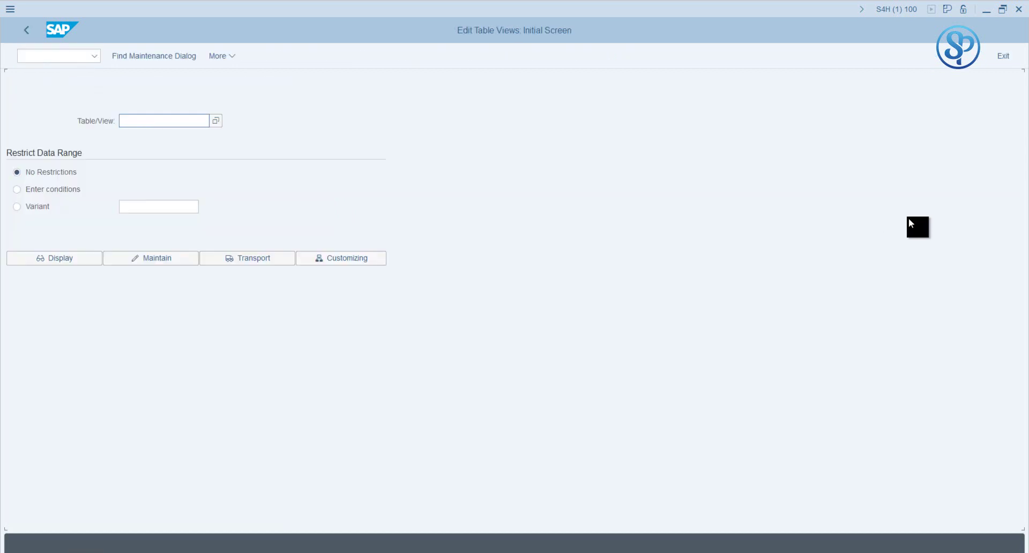
pyautogui.write('PRGN')
pyautogui.press('BackSpace')
pyautogui.press('BackSpace')
pyautogui.press('BackSpace')
pyautogui.write('R')
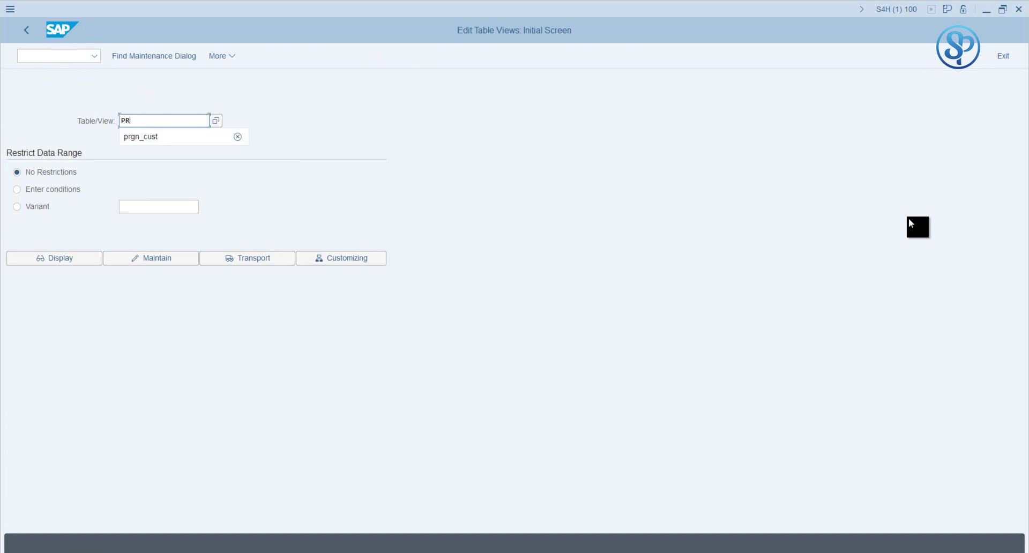
pyautogui.write('GN_CUST')
pyautogui.press('Return')
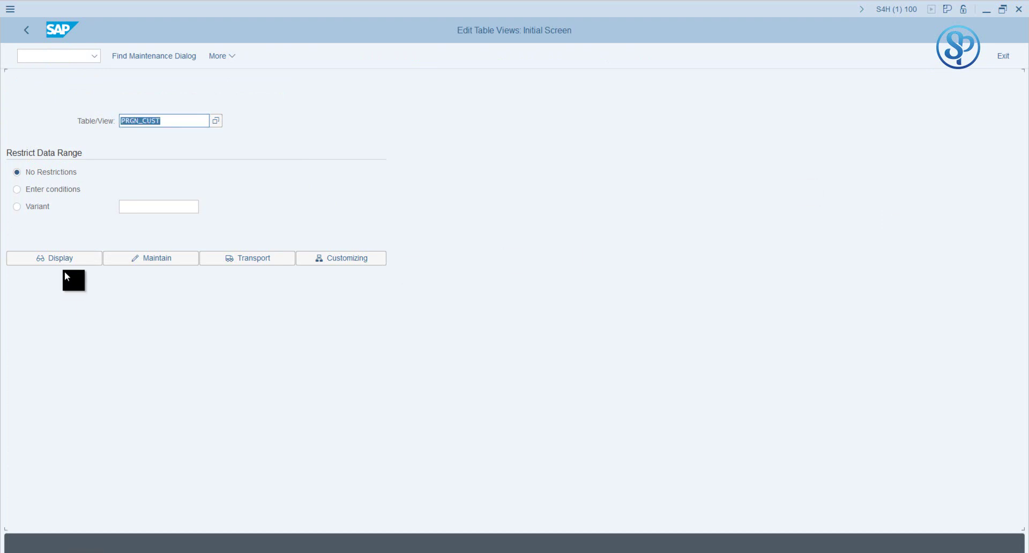
pyautogui.click(168, 257)
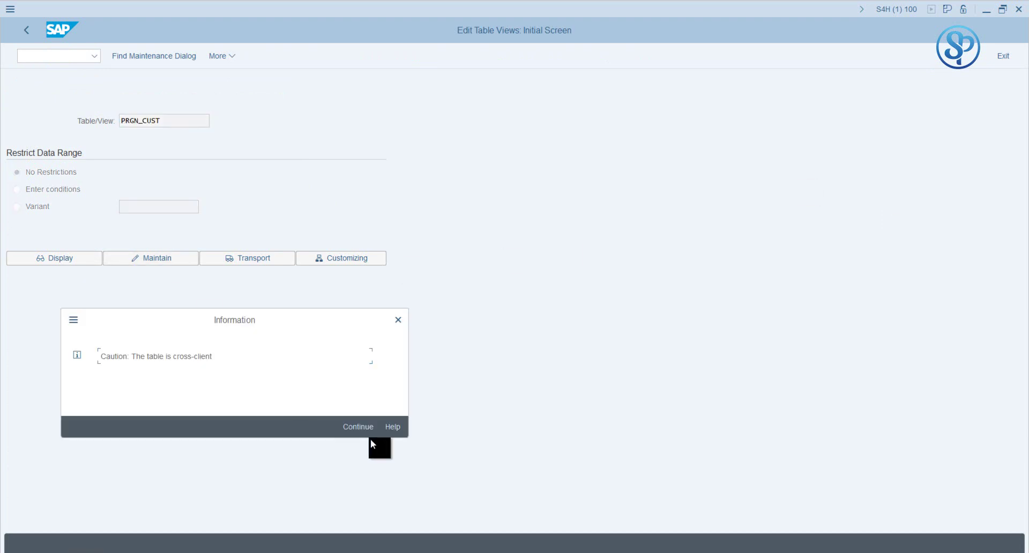
pyautogui.click(367, 429)
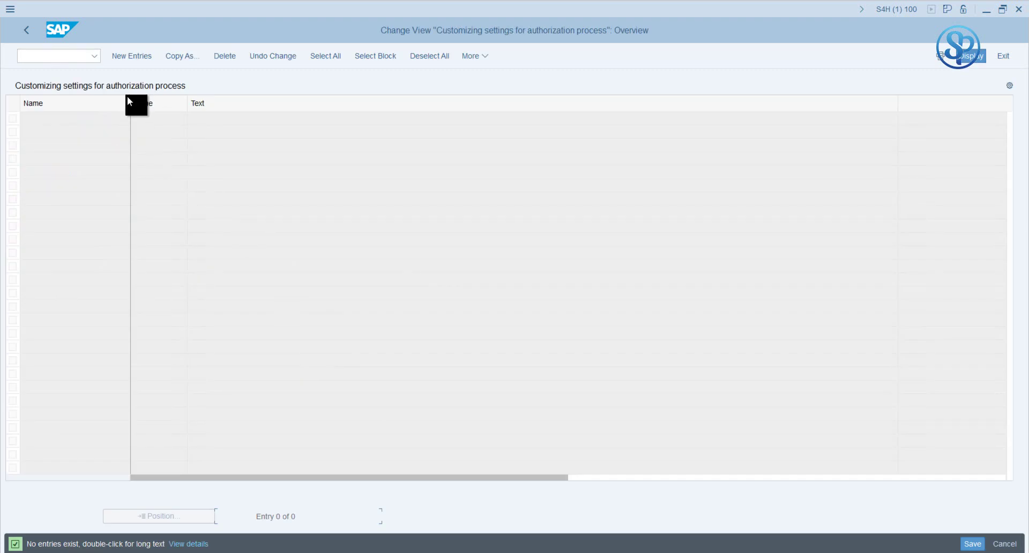
# Step: Add a new PRGN_CUST entry named GEN_PSW_MAX_LENGTH from history and select 'LENGTH' for replacement
pyautogui.click(139, 59)
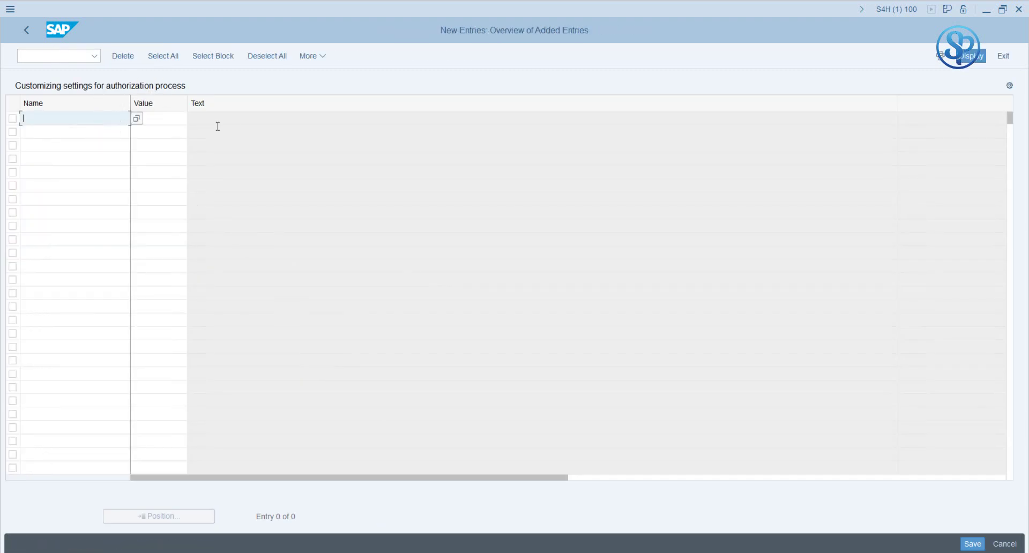
pyautogui.write('GEN')
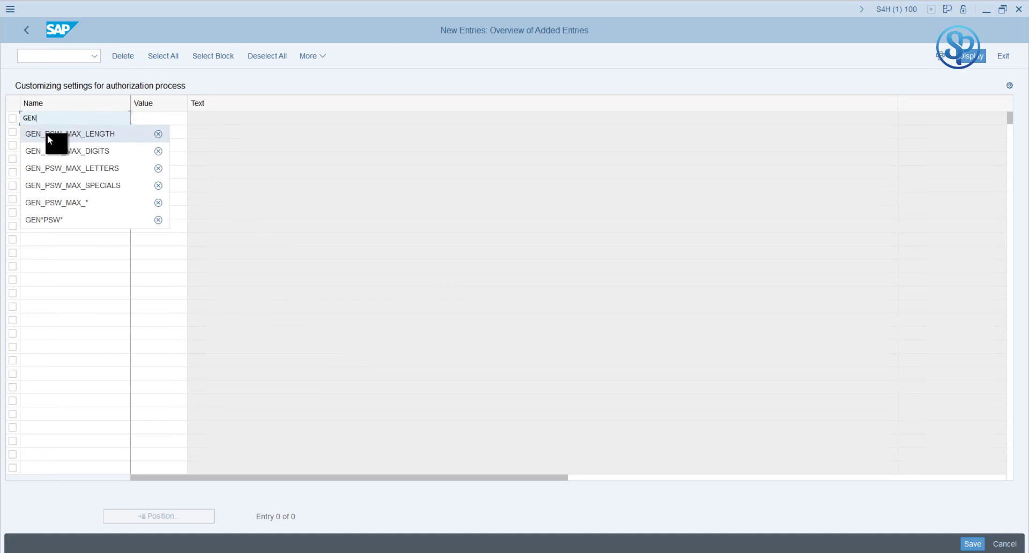
pyautogui.click(95, 133)
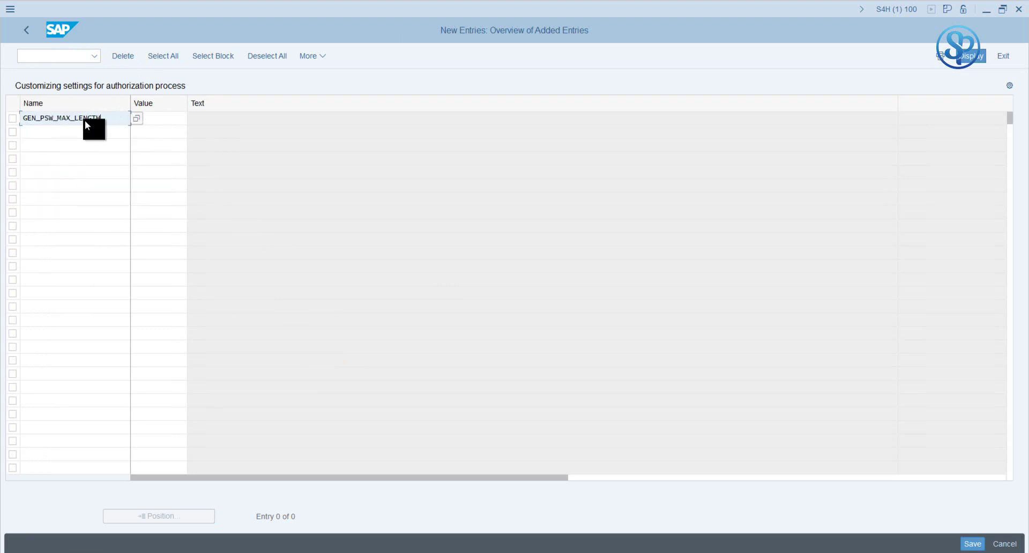
pyautogui.moveTo(106, 117); pyautogui.dragTo(75, 116)
# Step: Pick GEN_PSW_MAX_LENGTH from the F4 value help as the new entry's name
pyautogui.write('*')
pyautogui.click(135, 121)
pyautogui.press('F4')
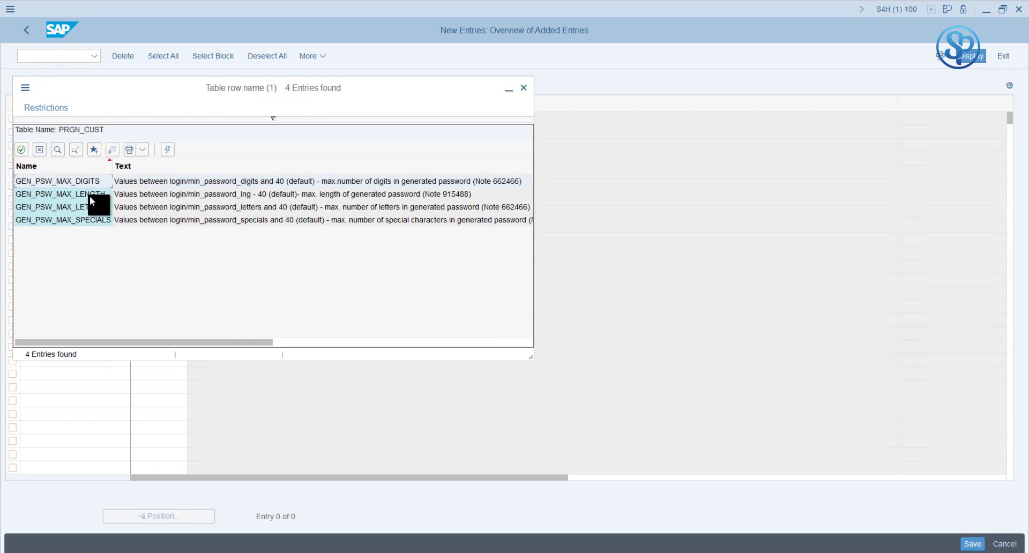
pyautogui.click(89, 195)
pyautogui.click(92, 210)
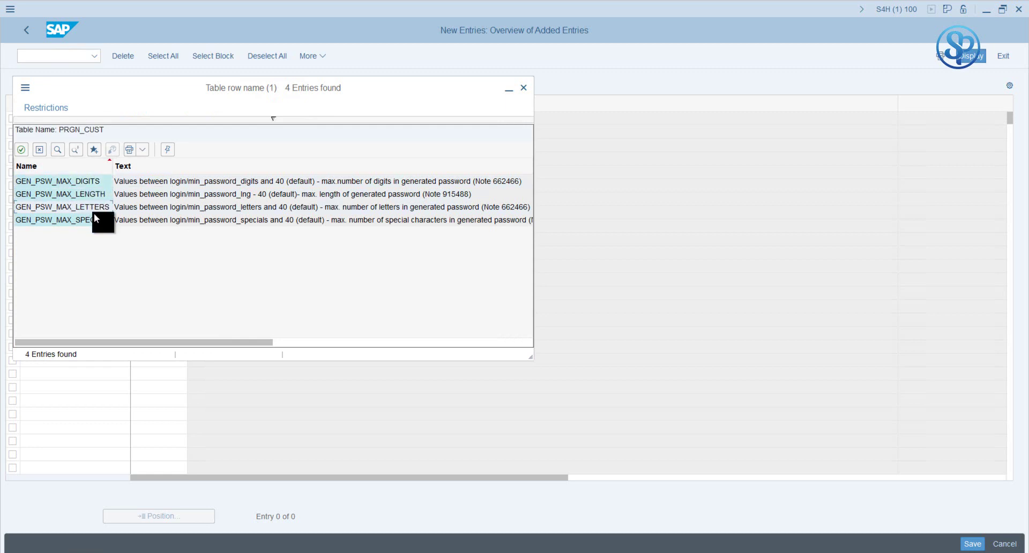
pyautogui.click(93, 217)
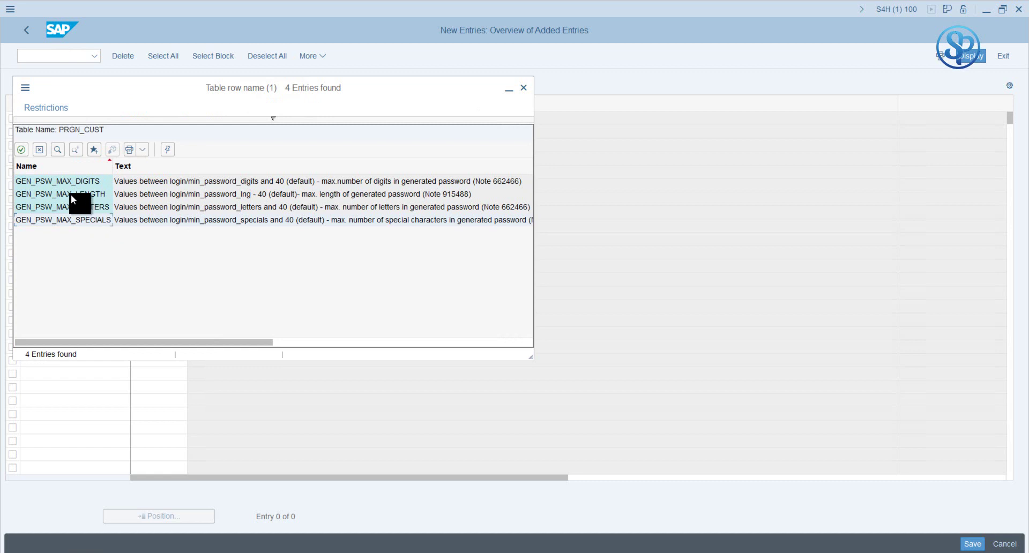
pyautogui.click(94, 195)
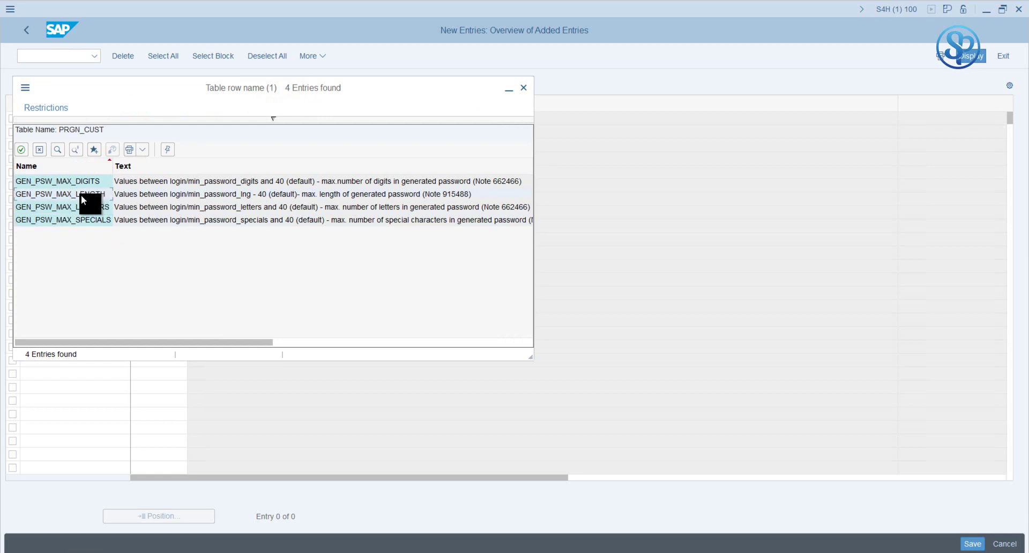
pyautogui.doubleClick(81, 194)
# Step: Enter 16 as the GEN_PSW_MAX_LENGTH value
pyautogui.click(160, 118)
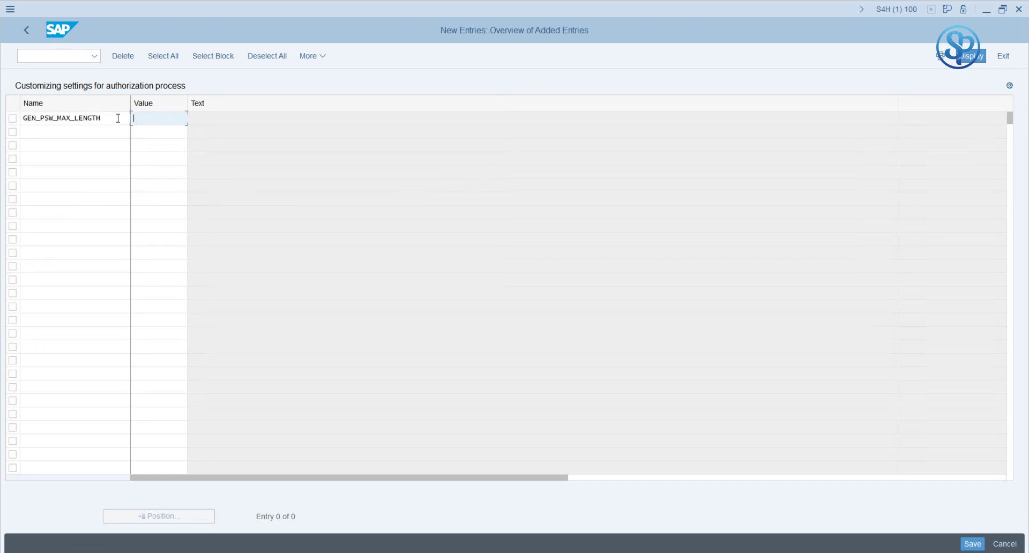
pyautogui.moveTo(113, 118); pyautogui.dragTo(22, 118)
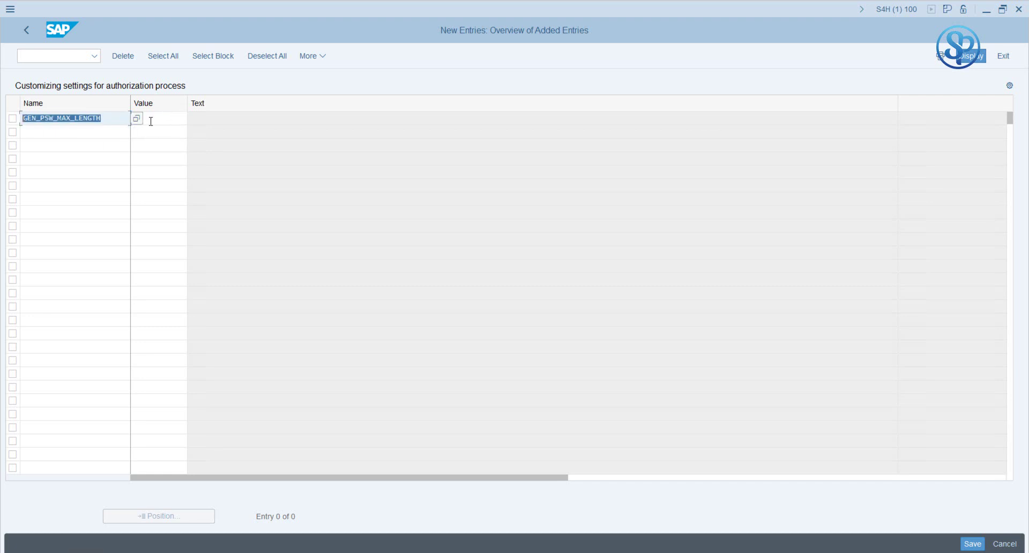
pyautogui.click(158, 119)
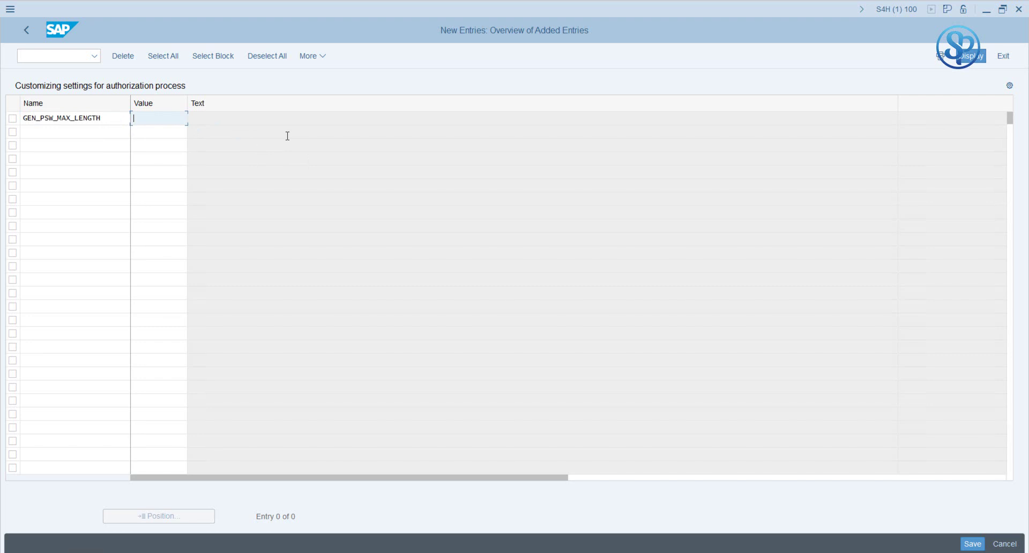
pyautogui.write('16')
pyautogui.press('Return')
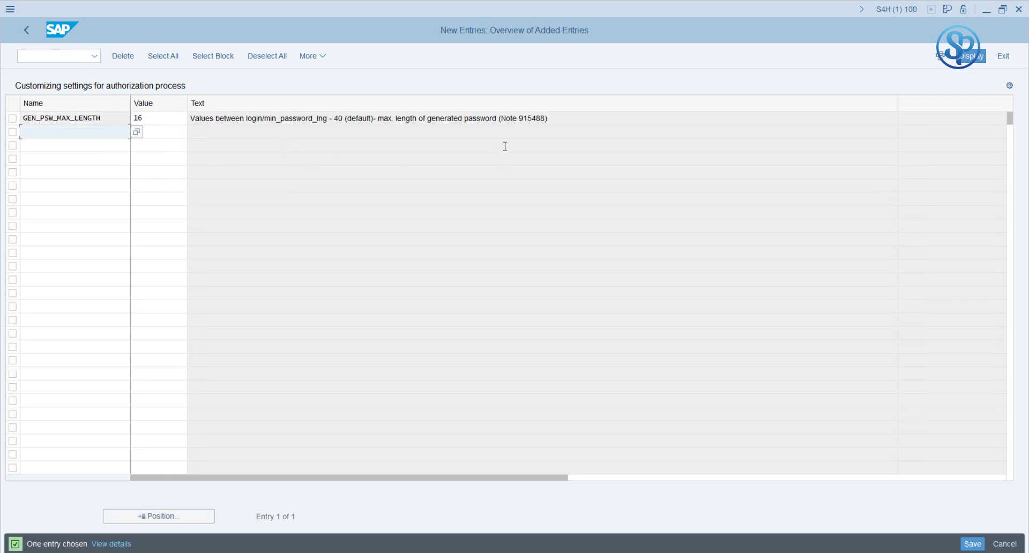
pyautogui.moveTo(548, 119); pyautogui.dragTo(135, 124)
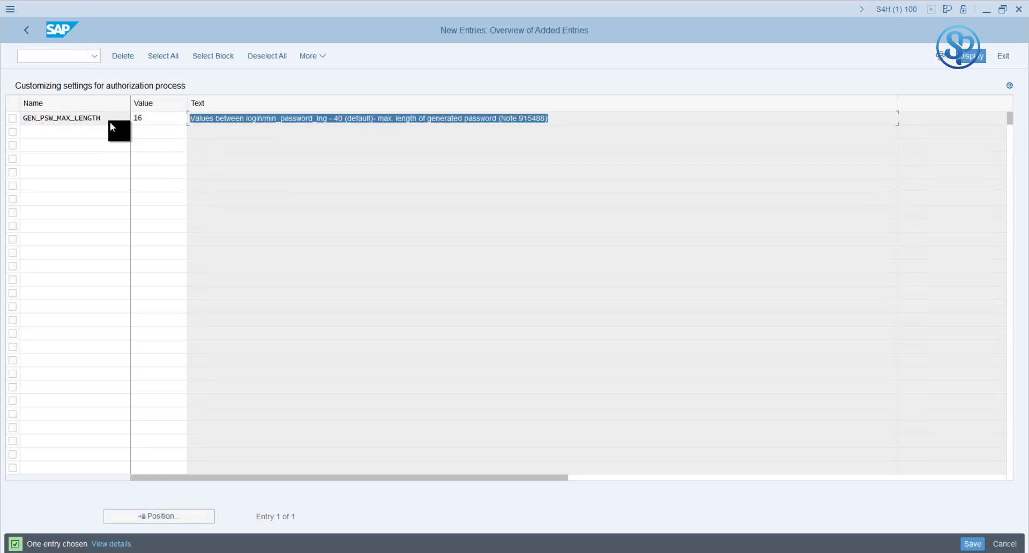
pyautogui.doubleClick(111, 122)
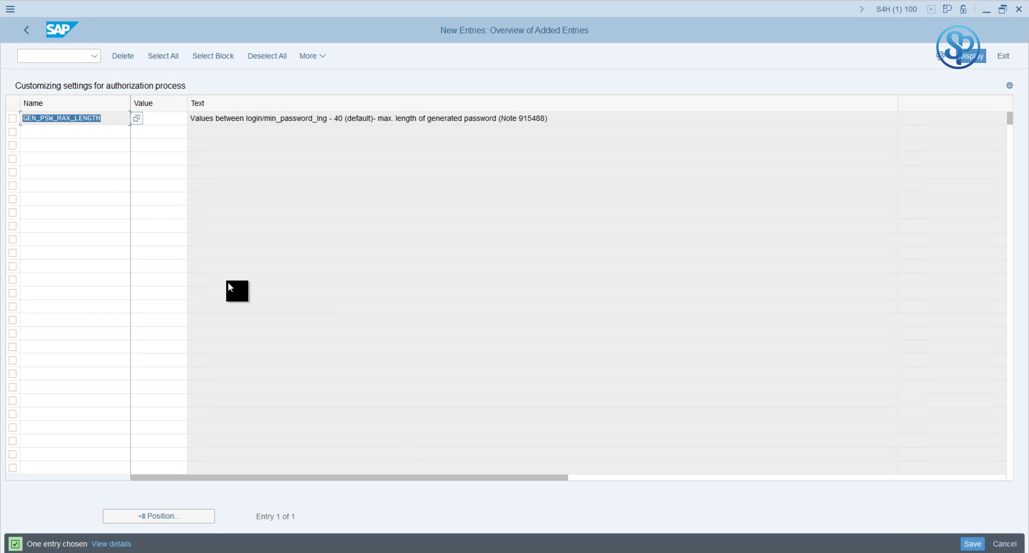
pyautogui.click(26, 121)
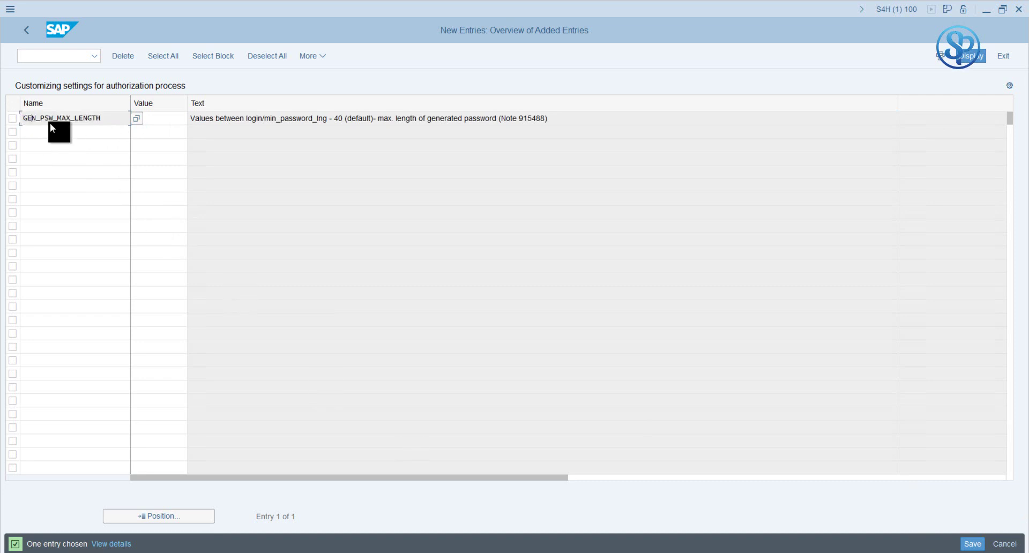
pyautogui.press('Tab')
pyautogui.write('16')
pyautogui.press('Return')
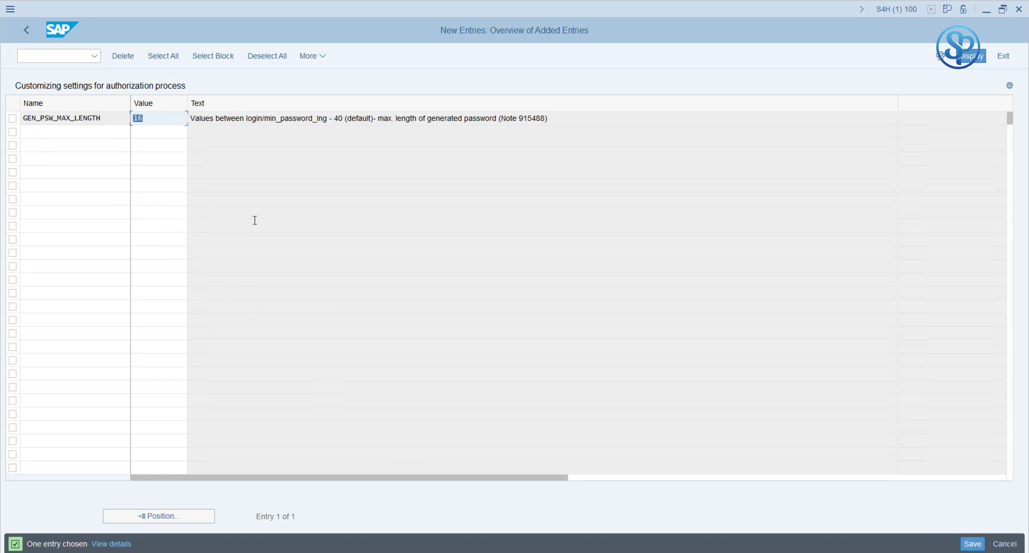
# Step: Check the auto-filled description and save the new setting
pyautogui.click(160, 120)
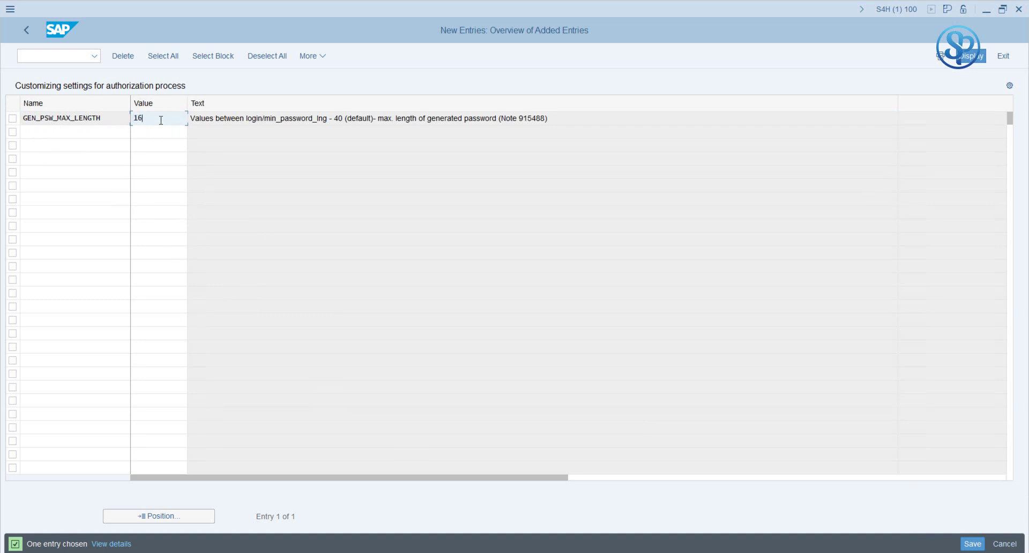
pyautogui.doubleClick(302, 118)
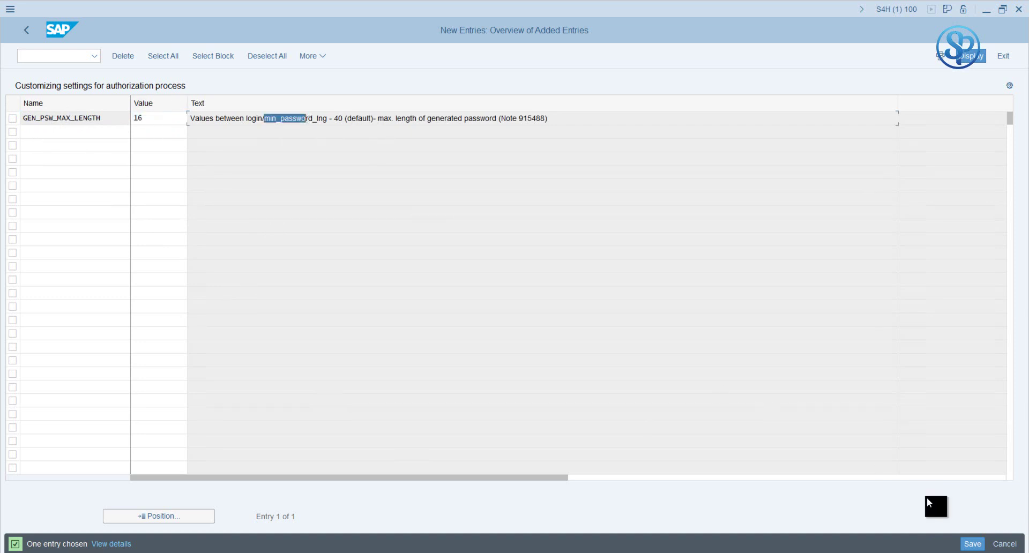
pyautogui.click(972, 544)
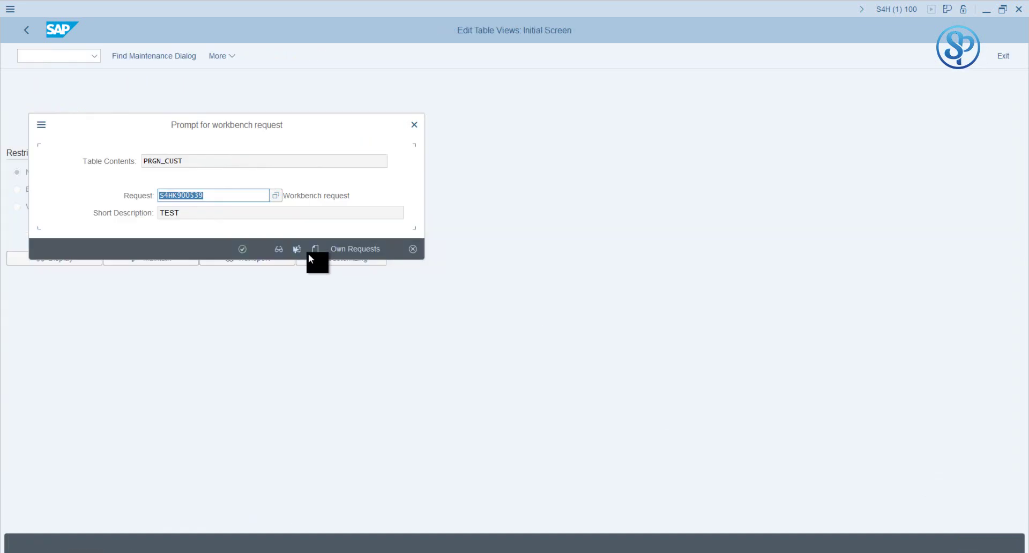
# Step: Confirm saving under the TEST workbench request, then go back three screens to SAP Easy Access
pyautogui.moveTo(289, 124); pyautogui.dragTo(615, 134)
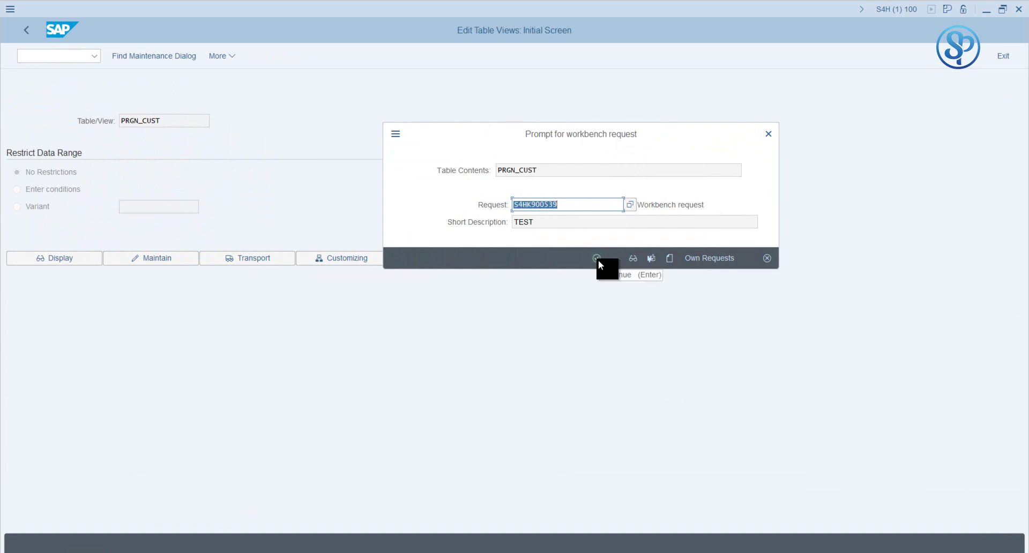
pyautogui.click(598, 260)
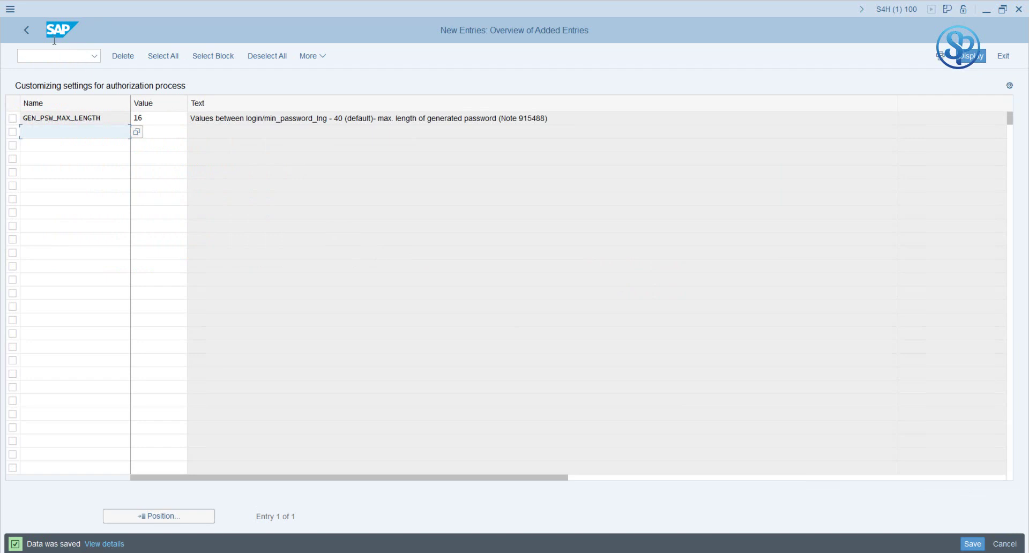
pyautogui.click(31, 30)
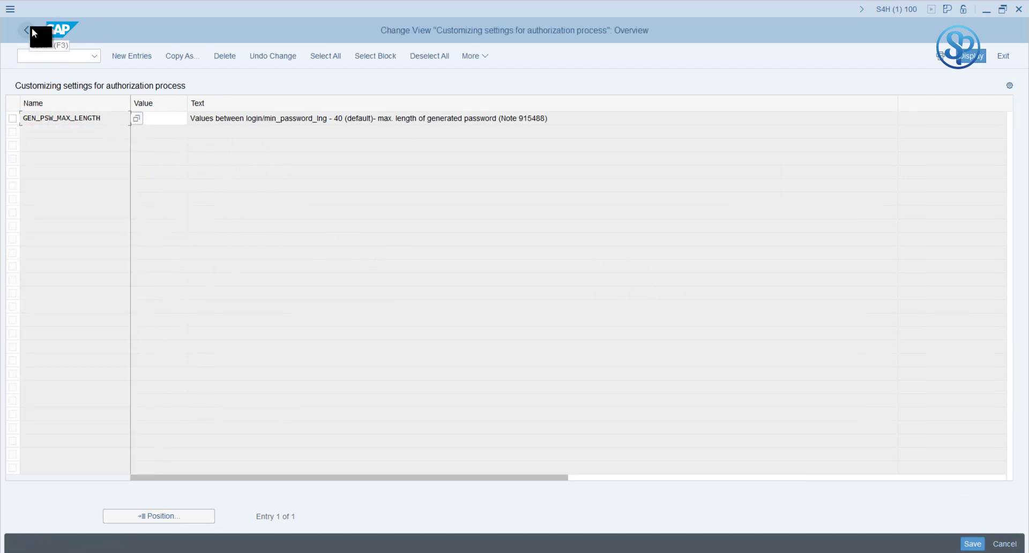
pyautogui.click(31, 30)
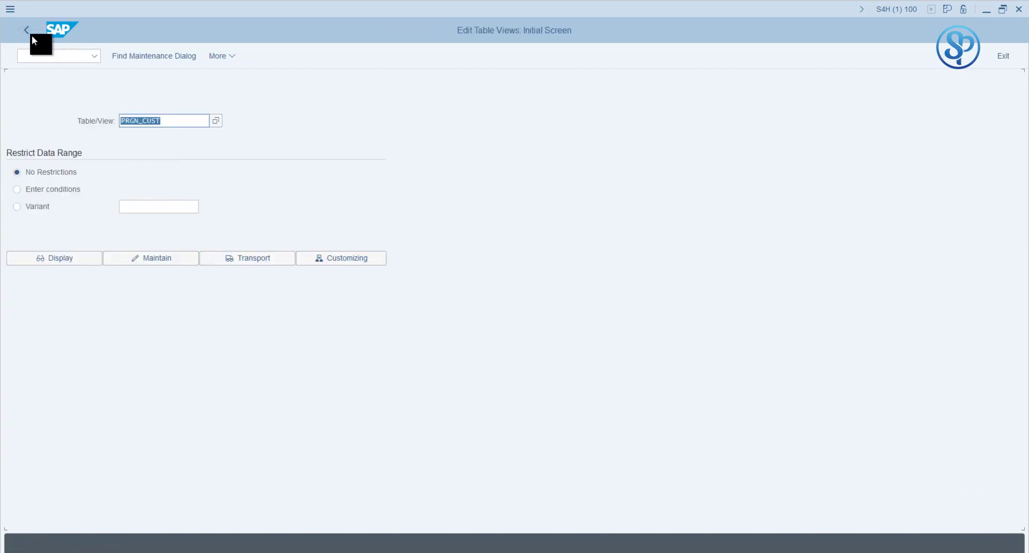
pyautogui.click(28, 30)
# Step: In SU01, create a new test user and generate its initial password on the Logon Data tab
pyautogui.write('su01')
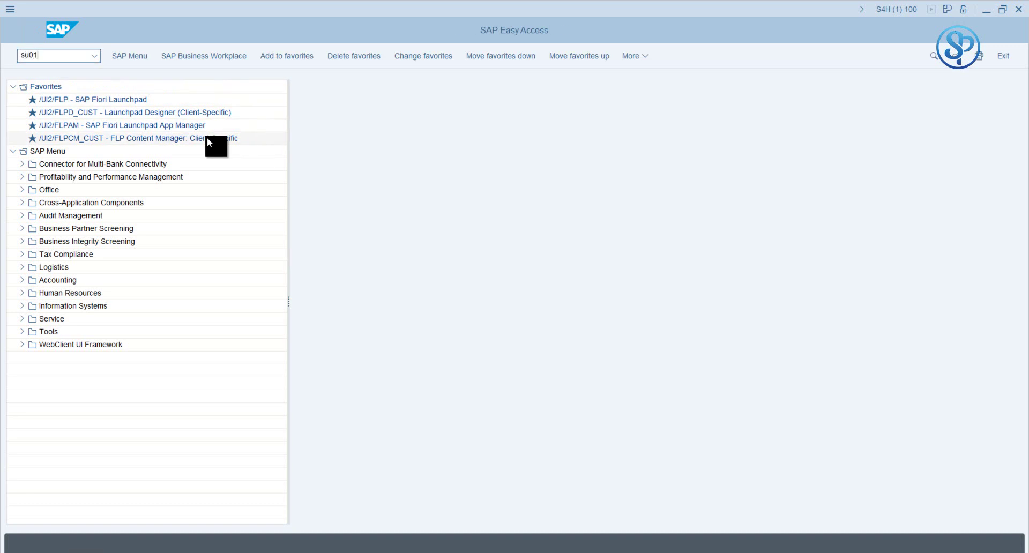
pyautogui.press('Return')
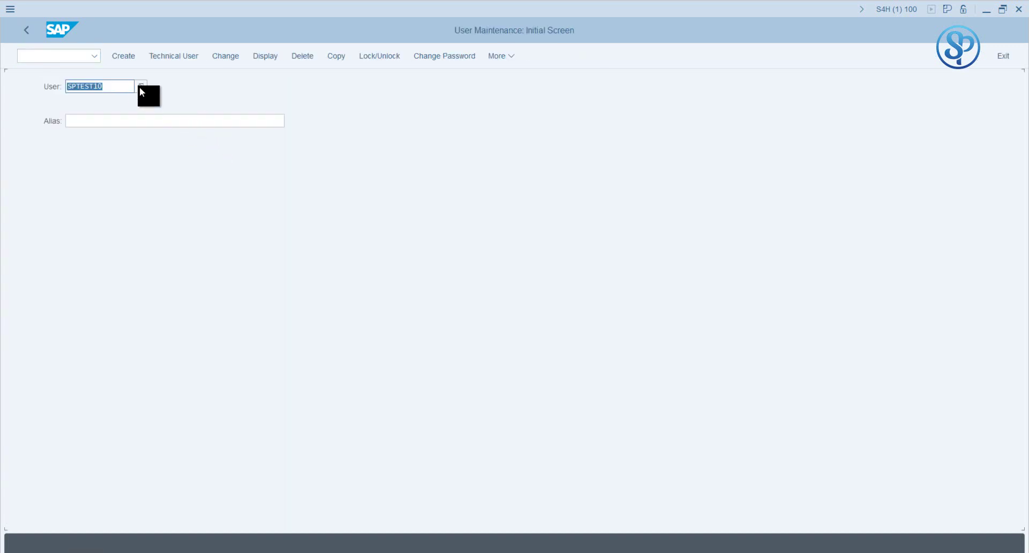
pyautogui.click(131, 56)
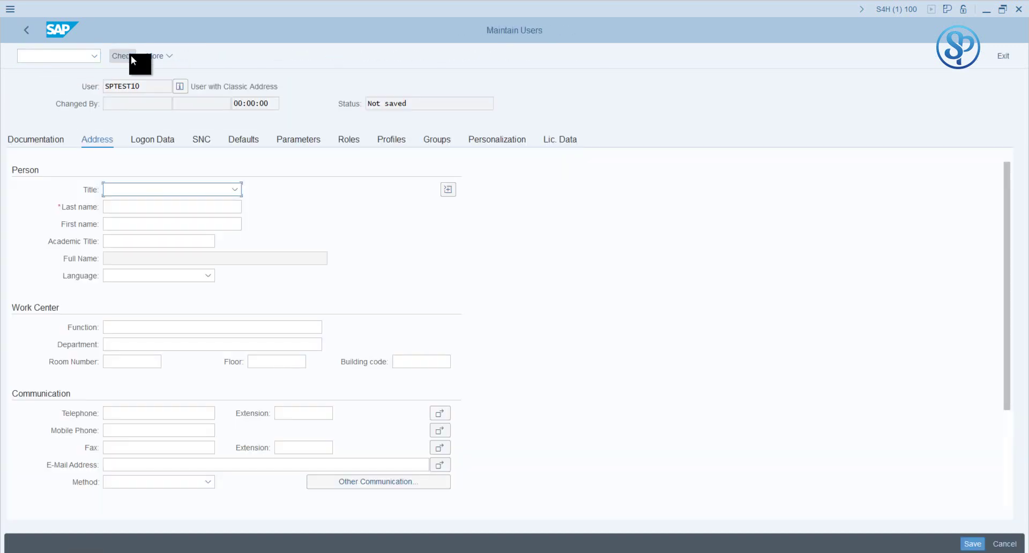
pyautogui.click(174, 136)
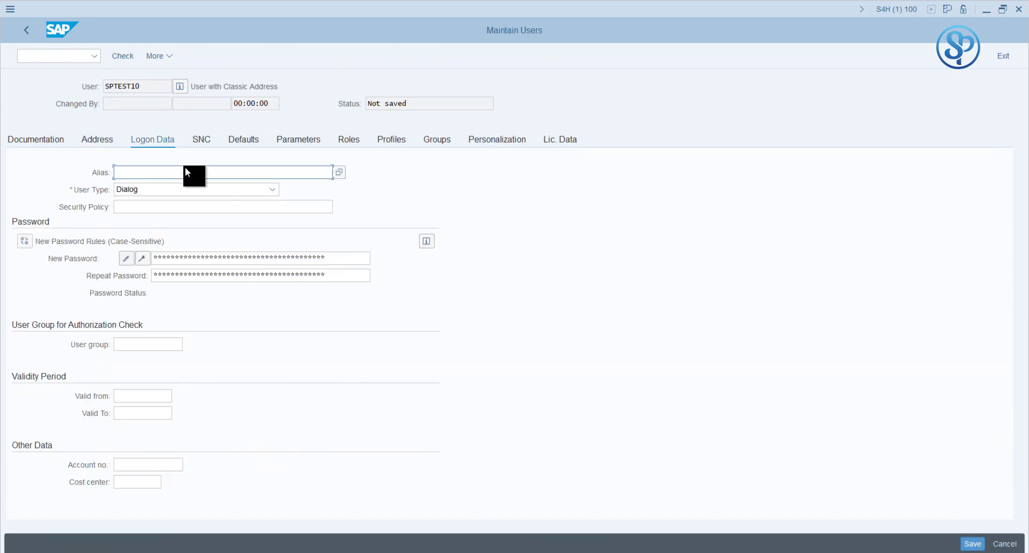
pyautogui.click(143, 262)
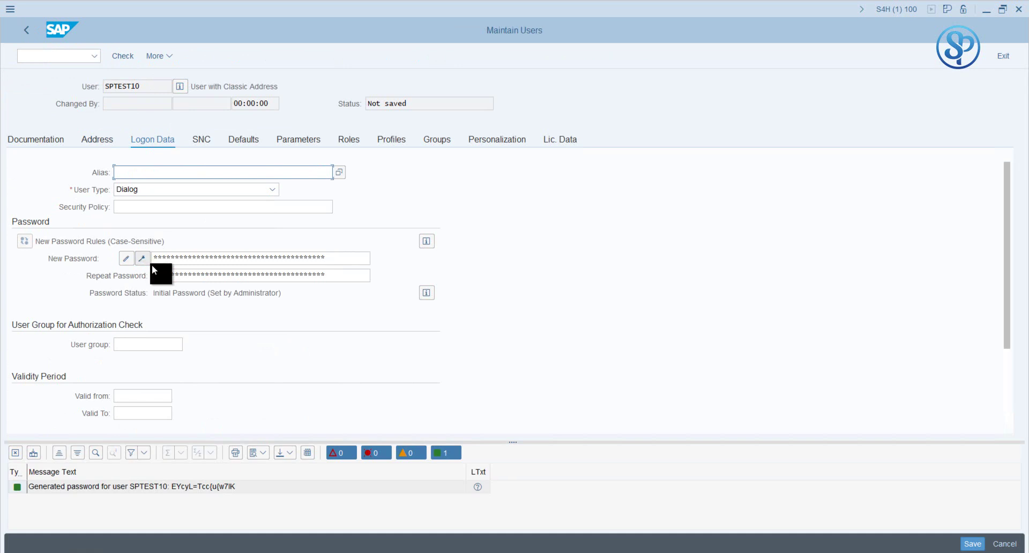
pyautogui.click(210, 487)
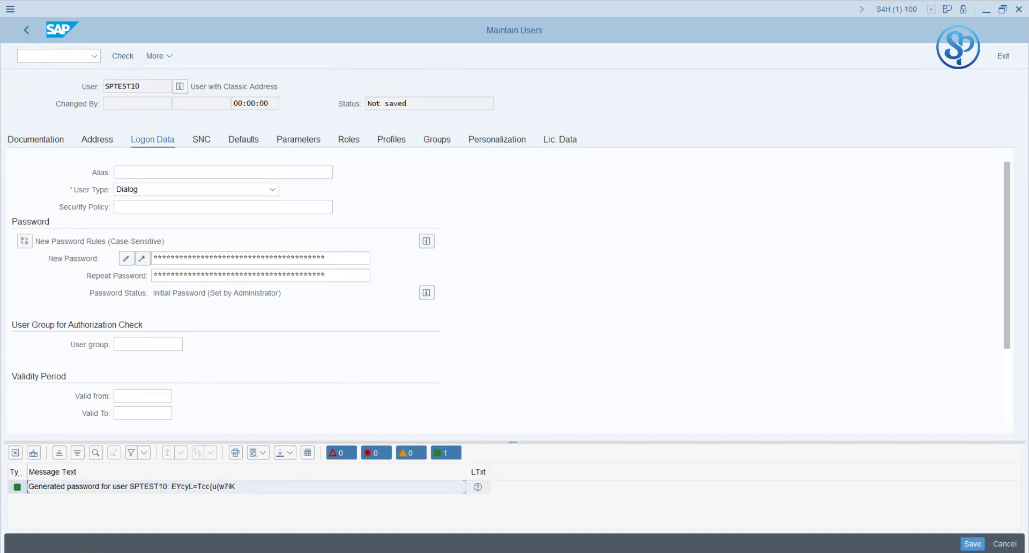
# Step: Paste the password message into Notepad, count the password's 16 characters, and return to Maintain Users
pyautogui.hotkey('ctrl', 'v')
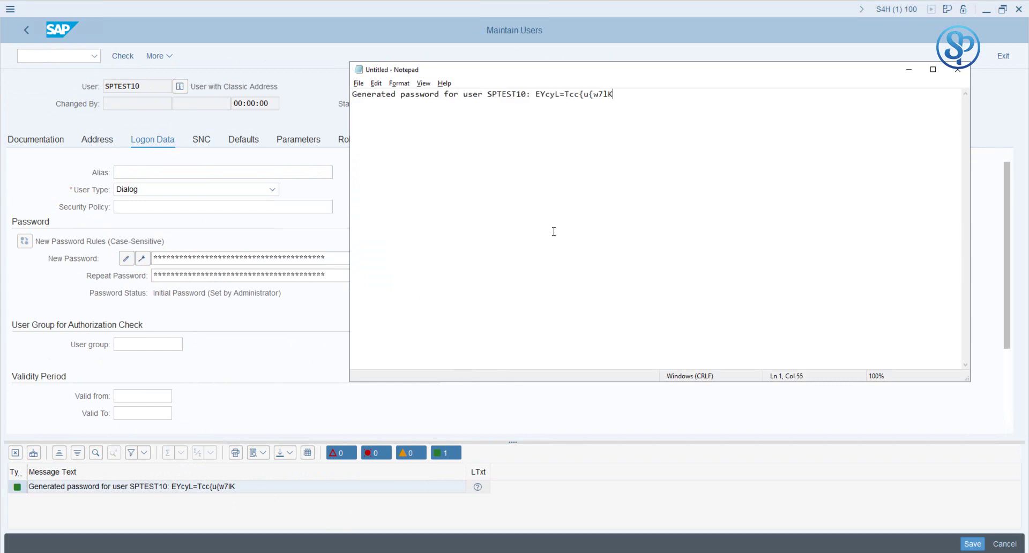
pyautogui.moveTo(535, 95); pyautogui.dragTo(546, 96)
pyautogui.hotkey('shift', 'Right')
pyautogui.hotkey('shift', 'Right')
pyautogui.hotkey('shift', 'Right')
pyautogui.hotkey('shift', 'Right')
pyautogui.hotkey('shift', 'Right')
pyautogui.hotkey('shift', 'Right')
pyautogui.hotkey('shift', 'Right')
pyautogui.hotkey('shift', 'Right')
pyautogui.hotkey('shift', 'Right')
pyautogui.hotkey('shift', 'Right')
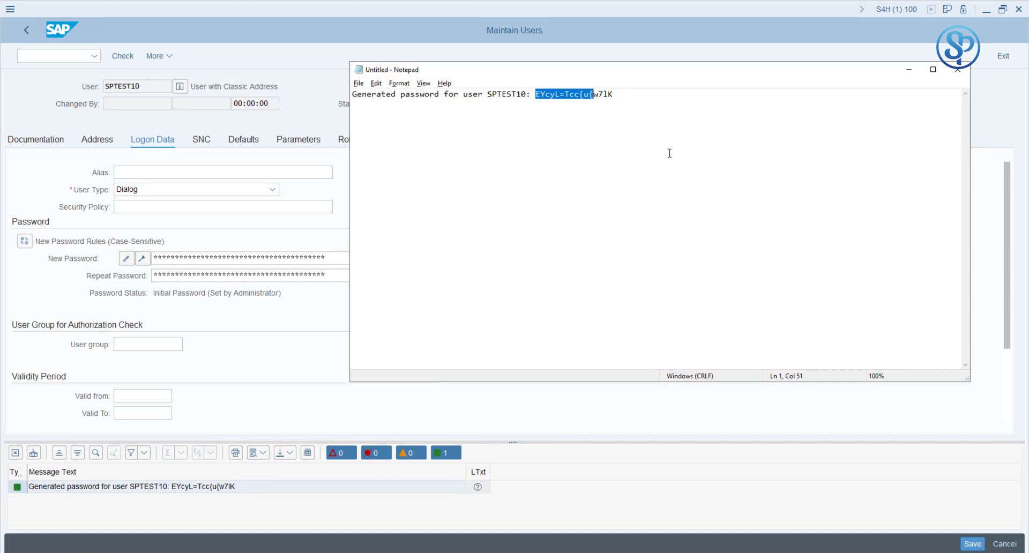
pyautogui.hotkey('shift', 'Right')
pyautogui.hotkey('shift', 'Right')
pyautogui.hotkey('shift', 'Right')
pyautogui.hotkey('shift', 'Right')
pyautogui.click(564, 95)
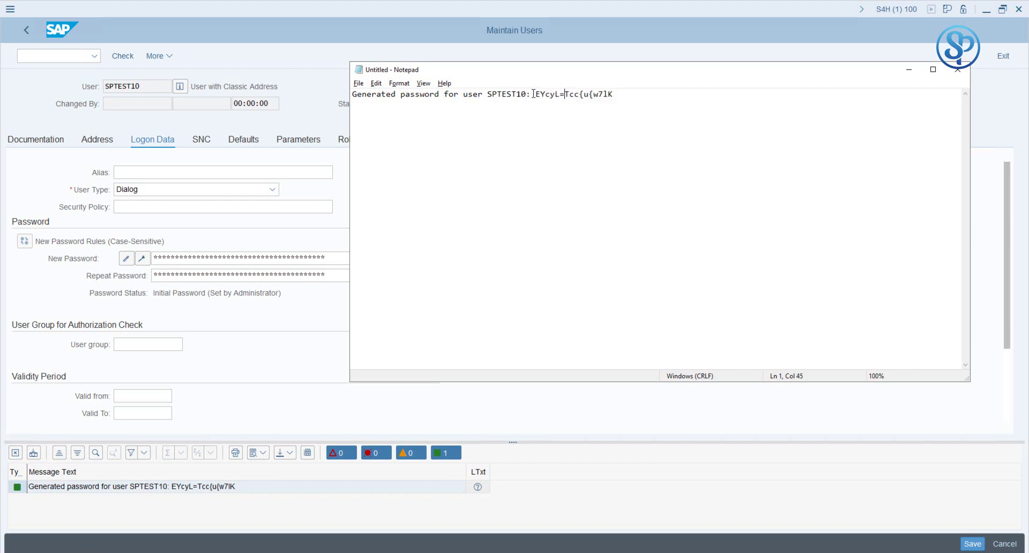
pyautogui.click(270, 530)
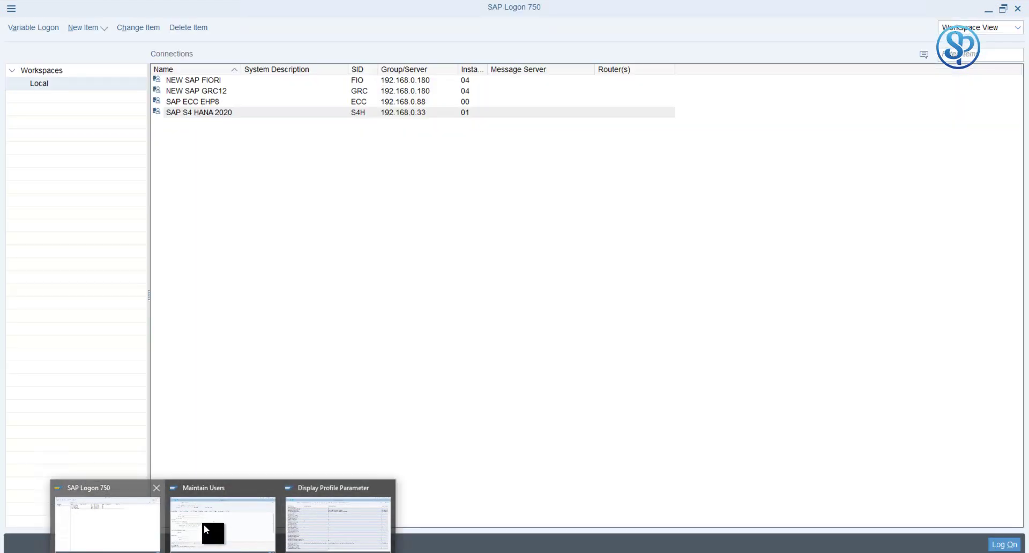
pyautogui.click(203, 524)
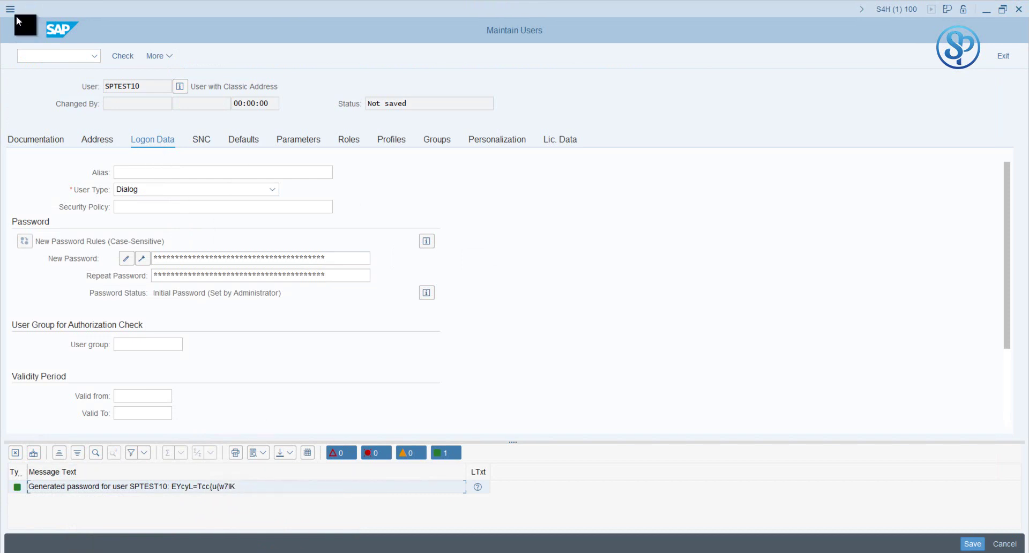
# Step: Discard the unsaved test-user changes and start SU10 mass user maintenance
pyautogui.click(24, 31)
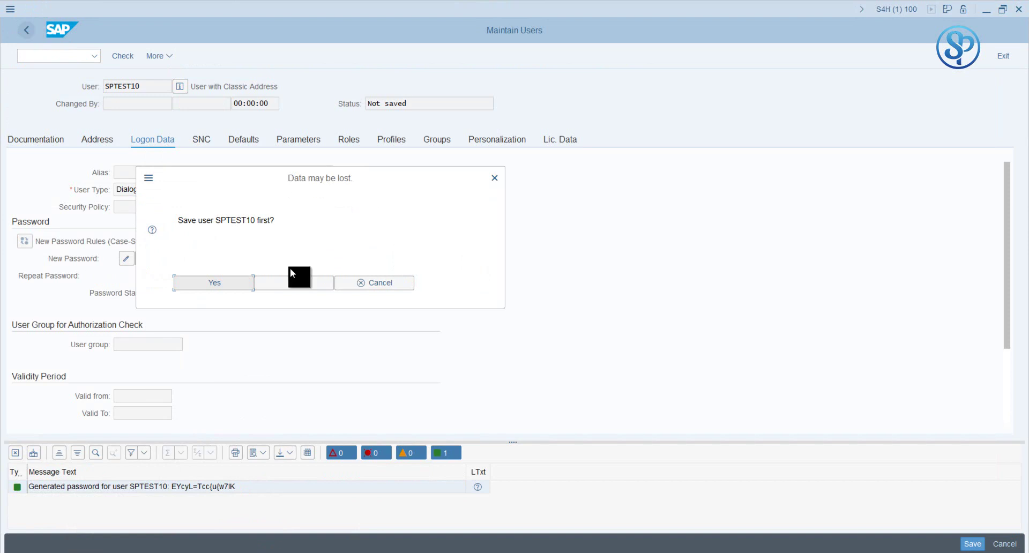
pyautogui.click(278, 280)
pyautogui.click(31, 32)
pyautogui.write('su10')
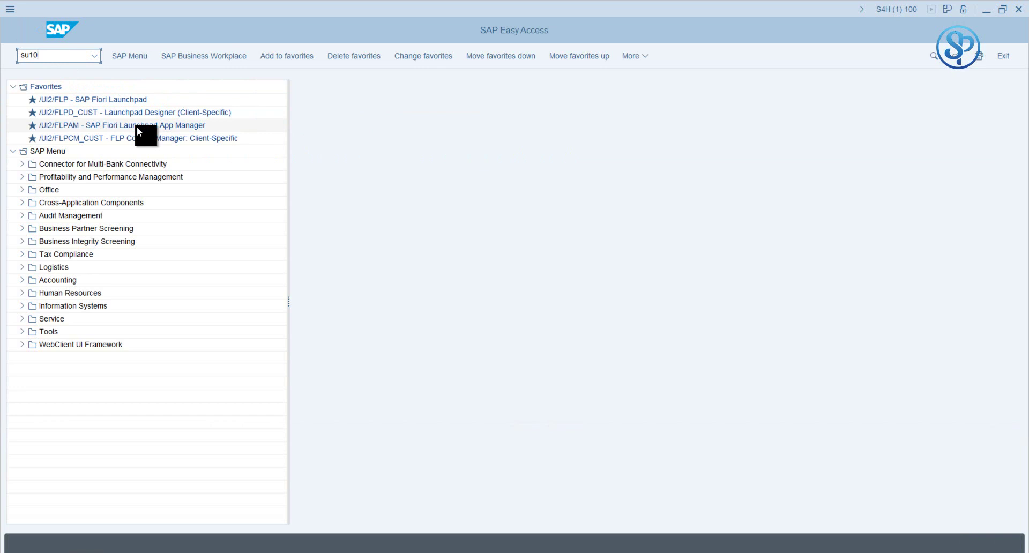
pyautogui.press('Return')
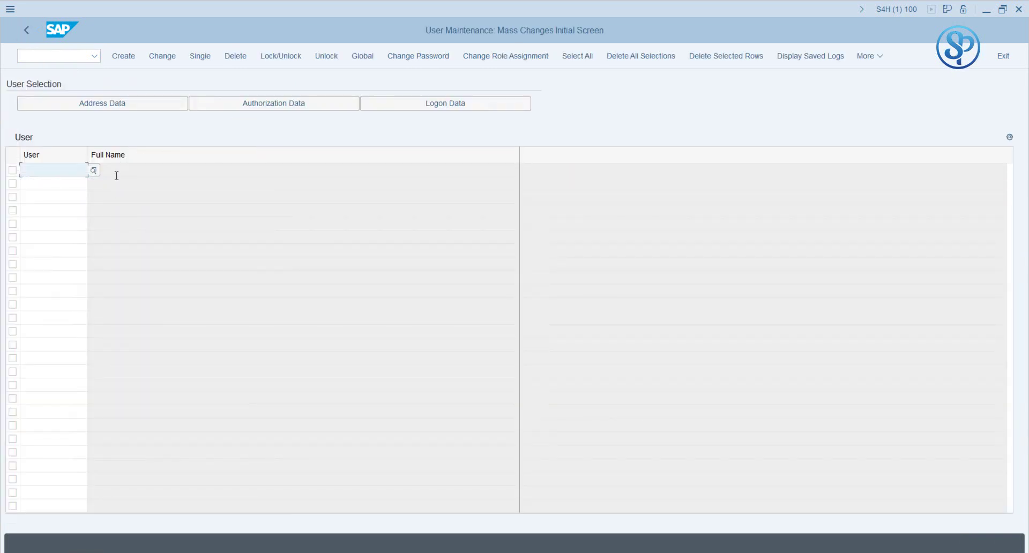
# Step: Enter ZTESTUSER3, ZTESTUSER1 and ZTESTUSER2 from the User field input history
pyautogui.press('BackSpace')
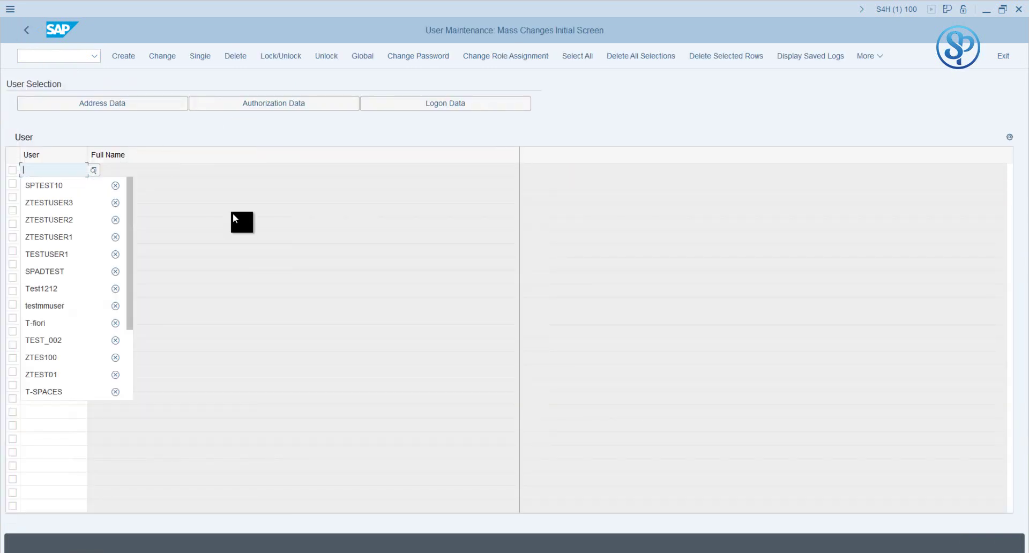
pyautogui.press('Down')
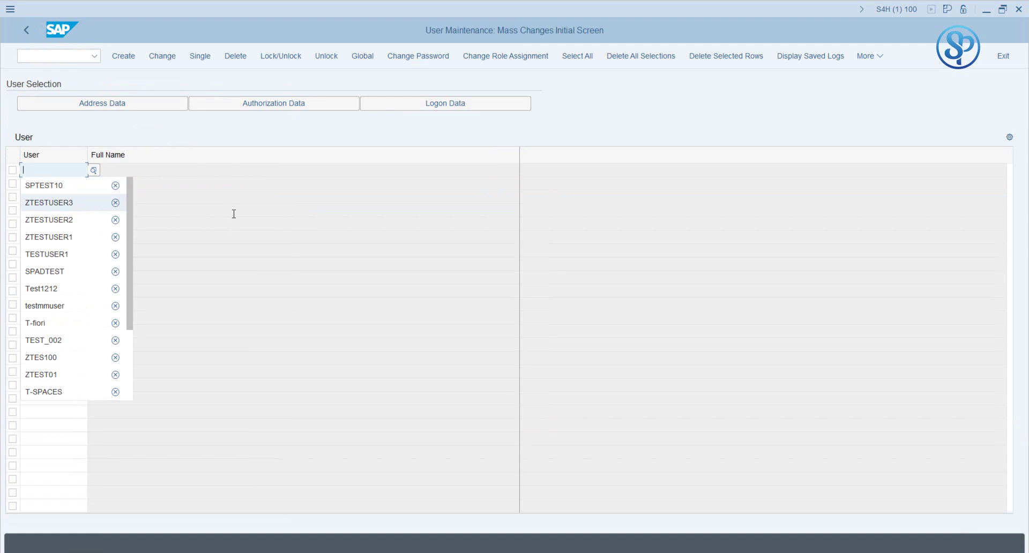
pyautogui.press('Return')
pyautogui.press('Down')
pyautogui.press('BackSpace')
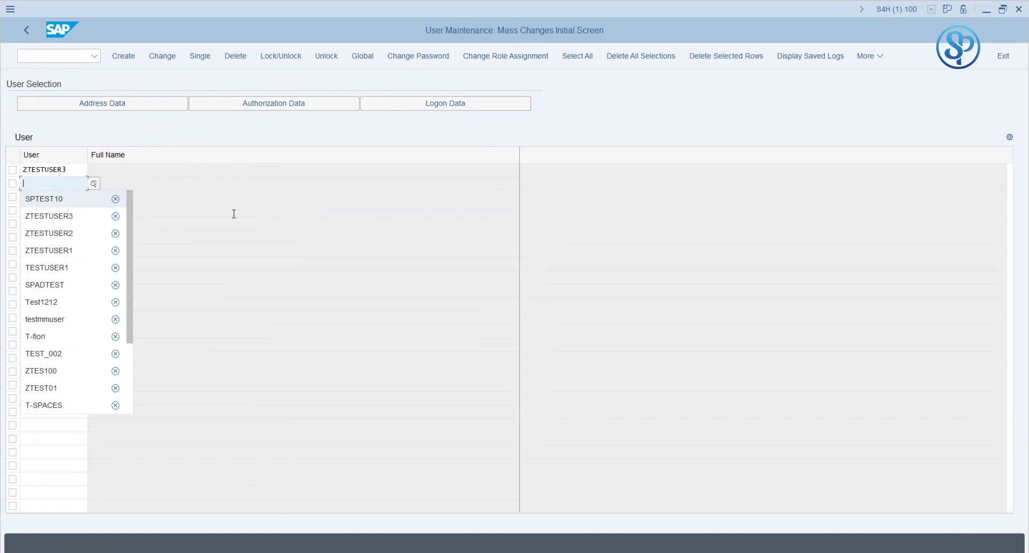
pyautogui.press('Down')
pyautogui.press('Down')
pyautogui.press('Down')
pyautogui.press('Return')
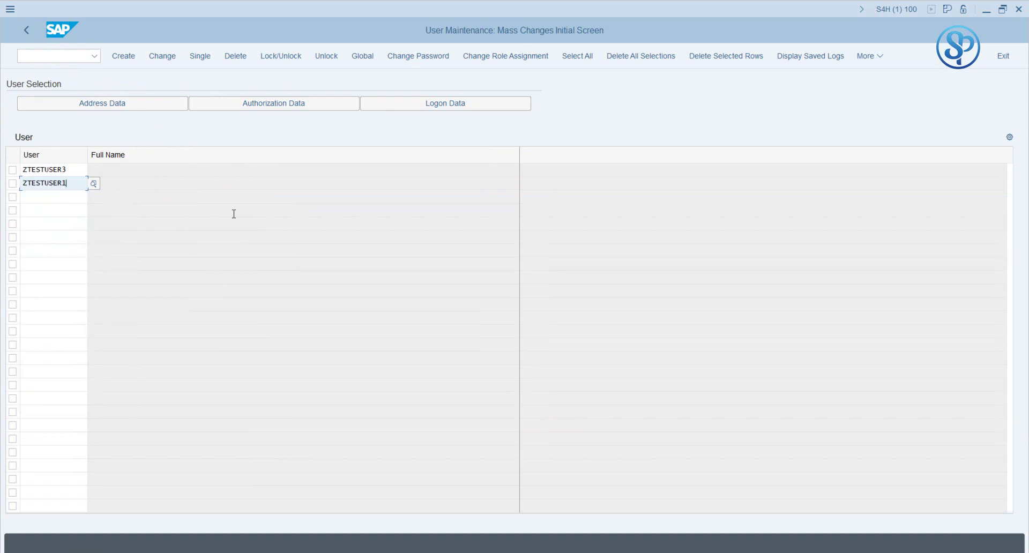
pyautogui.press('Down')
pyautogui.press('BackSpace')
pyautogui.press('Down')
pyautogui.press('Down')
pyautogui.press('Down')
pyautogui.press('Return')
pyautogui.press('Return')
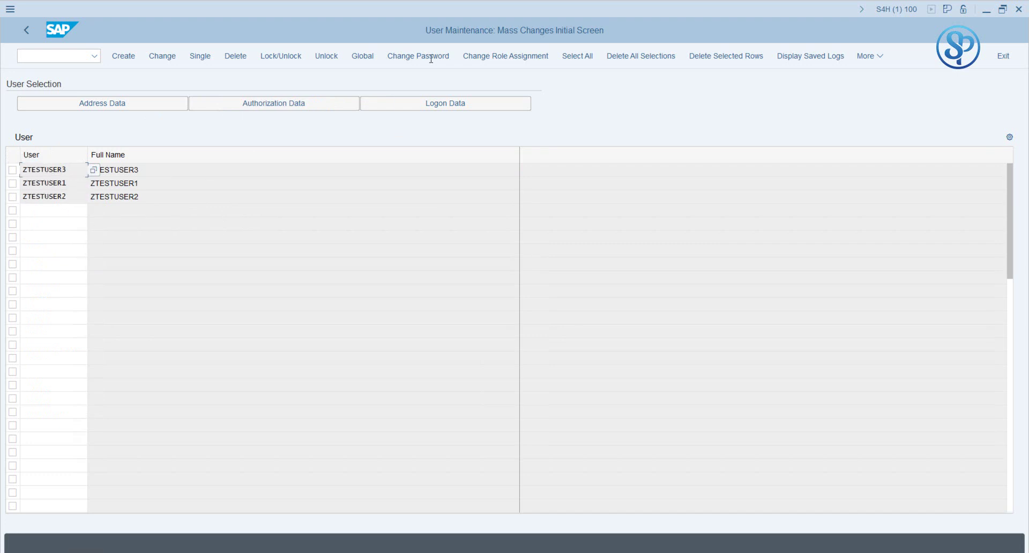
# Step: Apply generated passwords to ZTESTUSER1–3 via Change Password, review the log, and go back
pyautogui.click(406, 60)
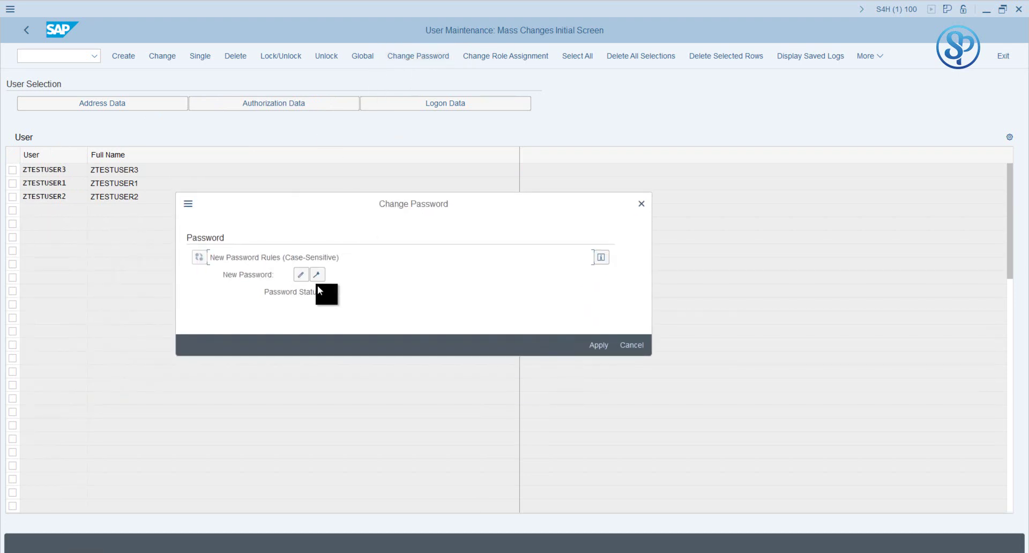
pyautogui.click(317, 276)
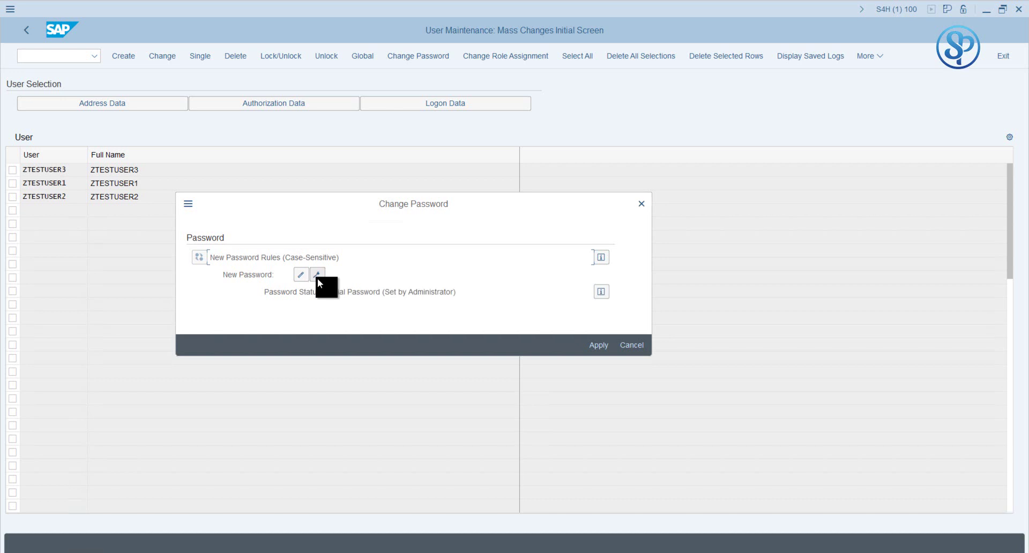
pyautogui.click(597, 345)
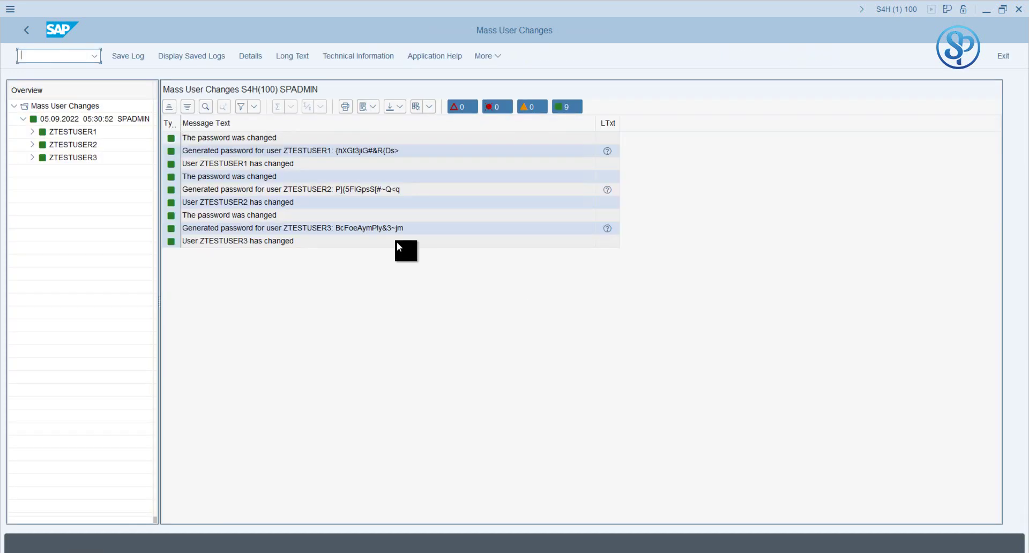
pyautogui.click(344, 154)
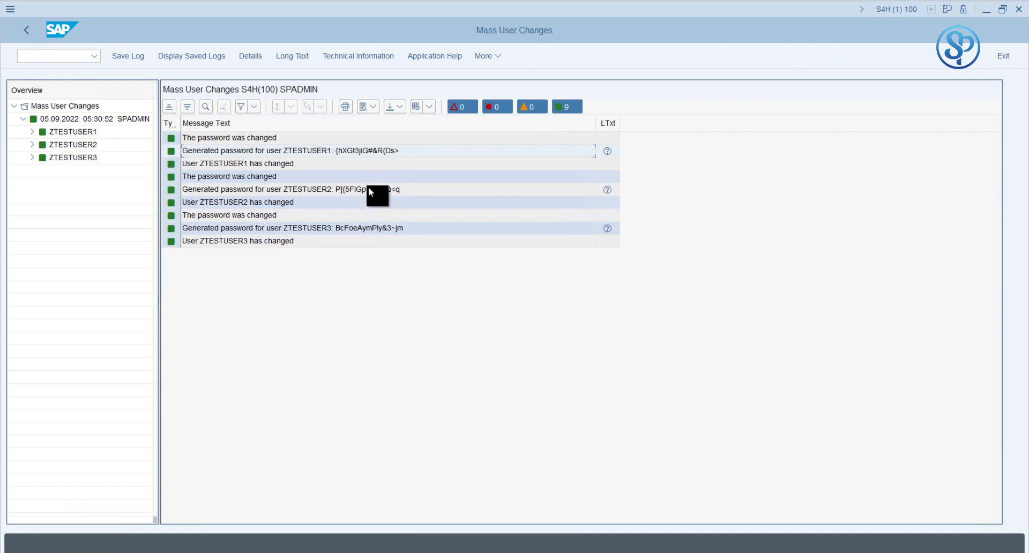
pyautogui.click(358, 230)
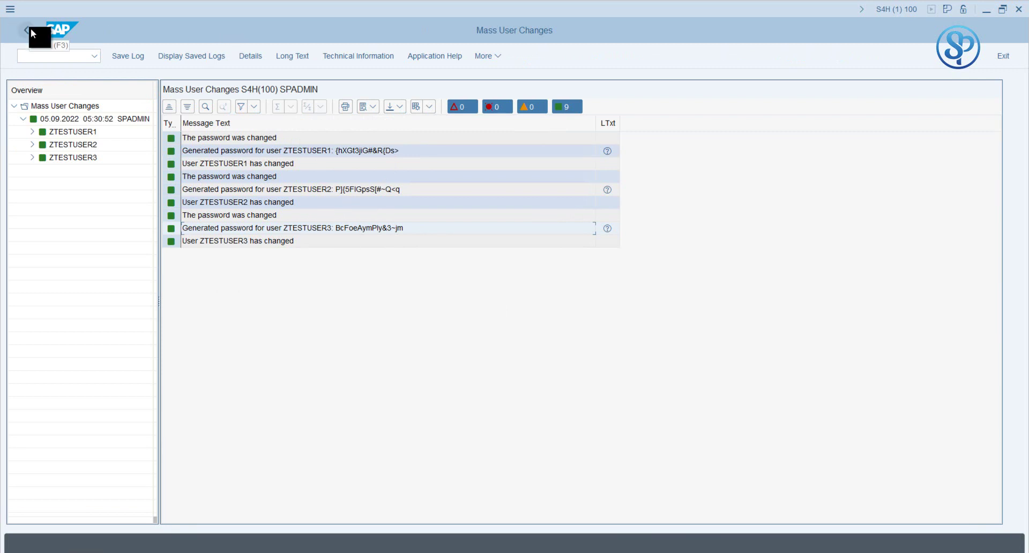
pyautogui.click(30, 28)
# Step: Reopen PRGN_CUST in SM30 maintain mode and check GEN_PSW_MAX_LENGTH still reads 16
pyautogui.click(29, 30)
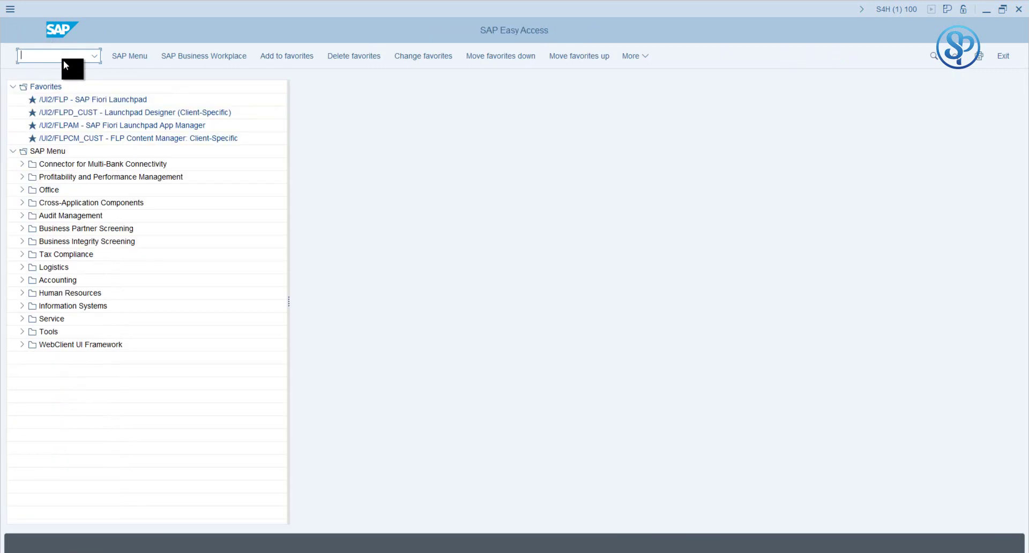
pyautogui.write('sm30')
pyautogui.press('Return')
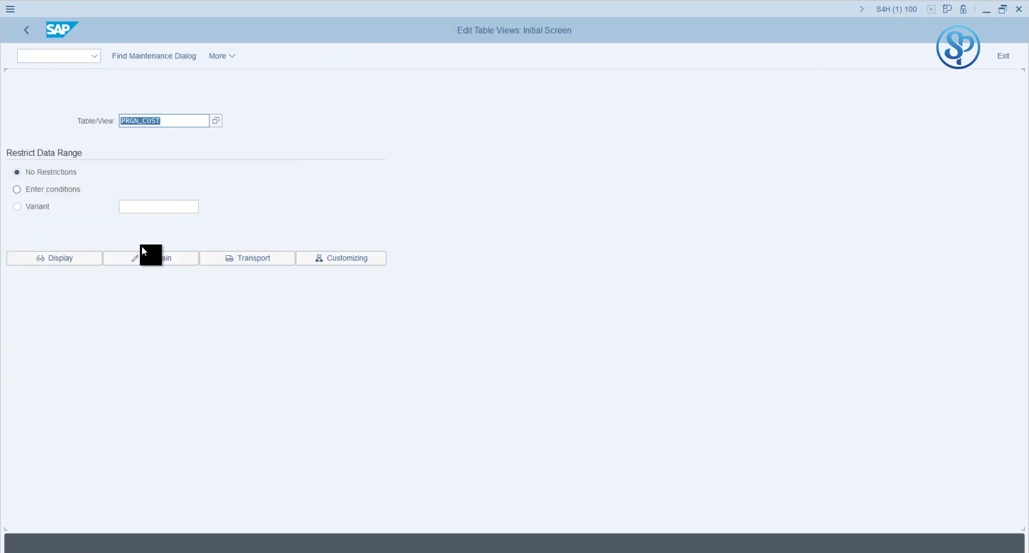
pyautogui.click(135, 261)
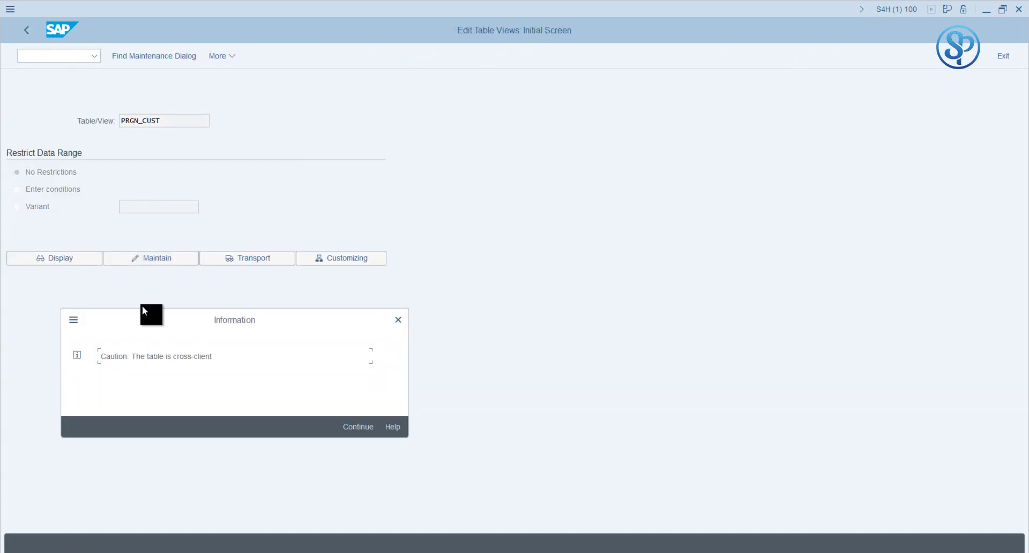
pyautogui.click(352, 427)
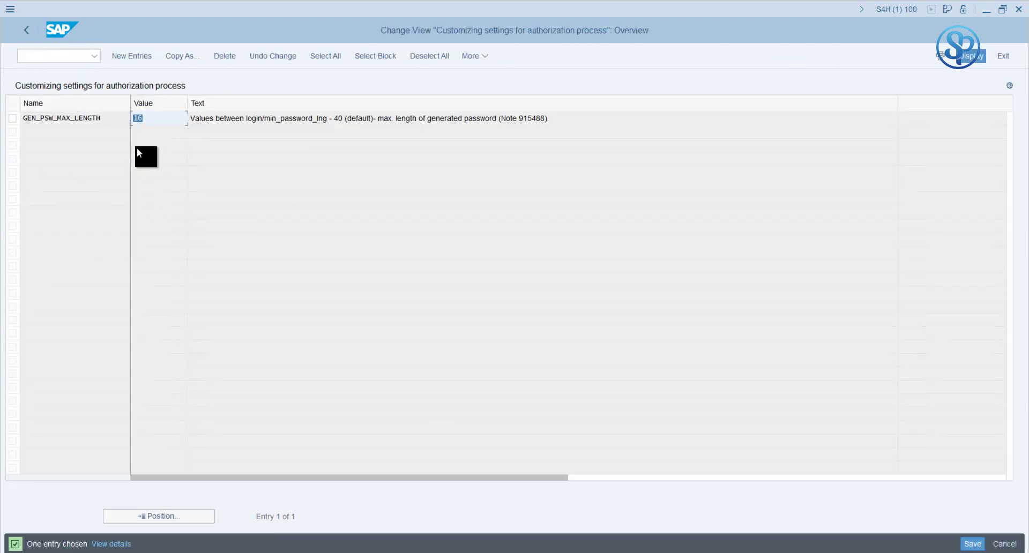
pyautogui.moveTo(105, 118); pyautogui.dragTo(21, 118)
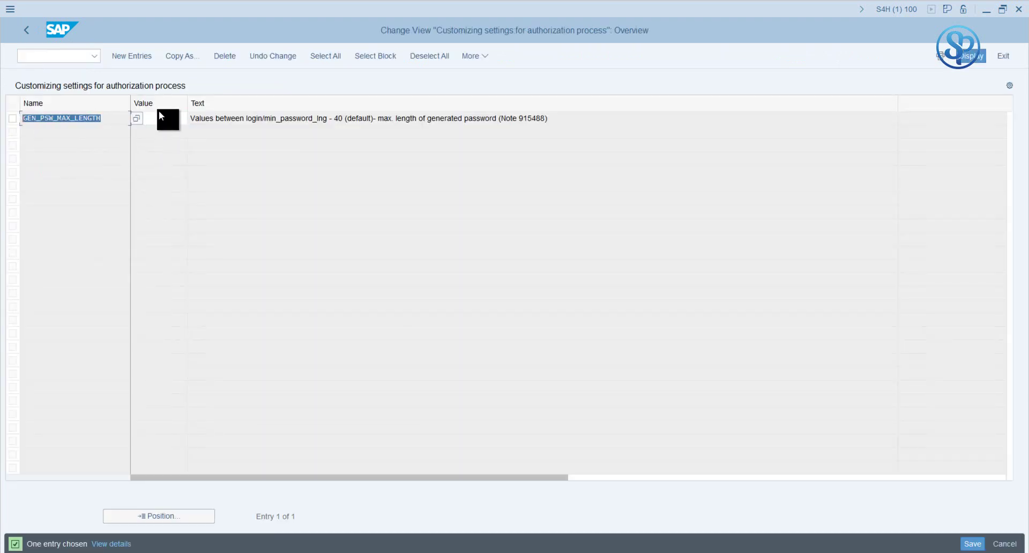
pyautogui.click(160, 111)
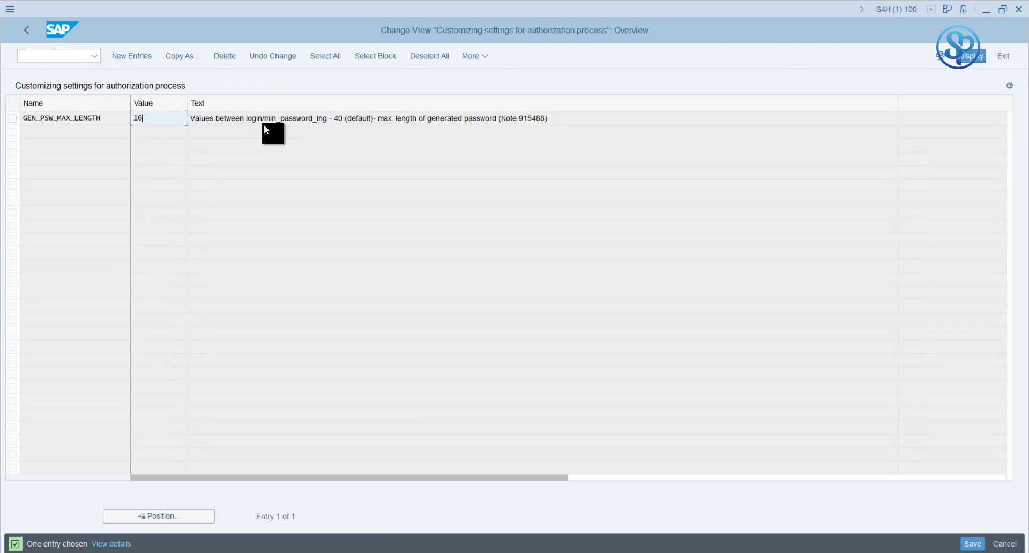
pyautogui.hotkey('shift', 'Home')
pyautogui.moveTo(249, 547)
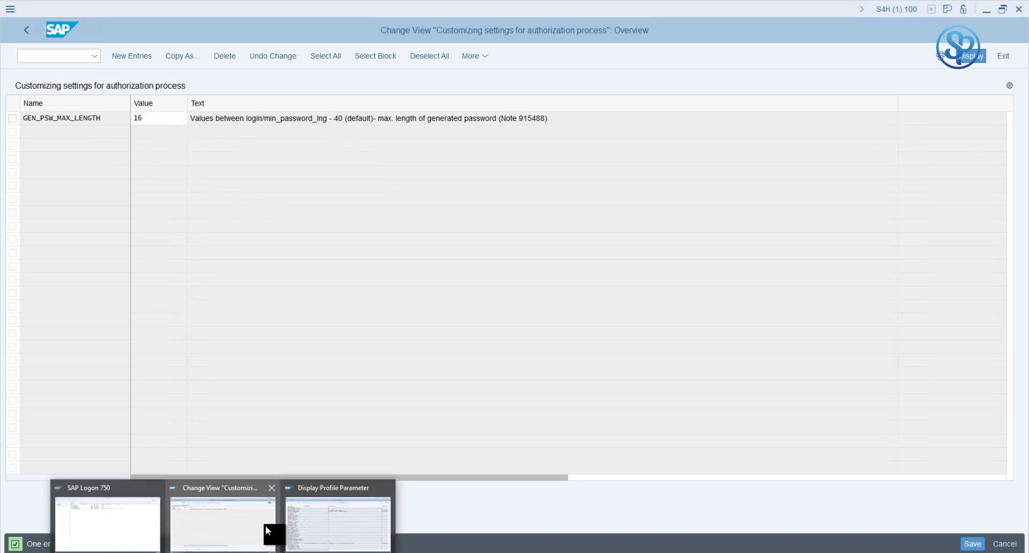
pyautogui.click(311, 522)
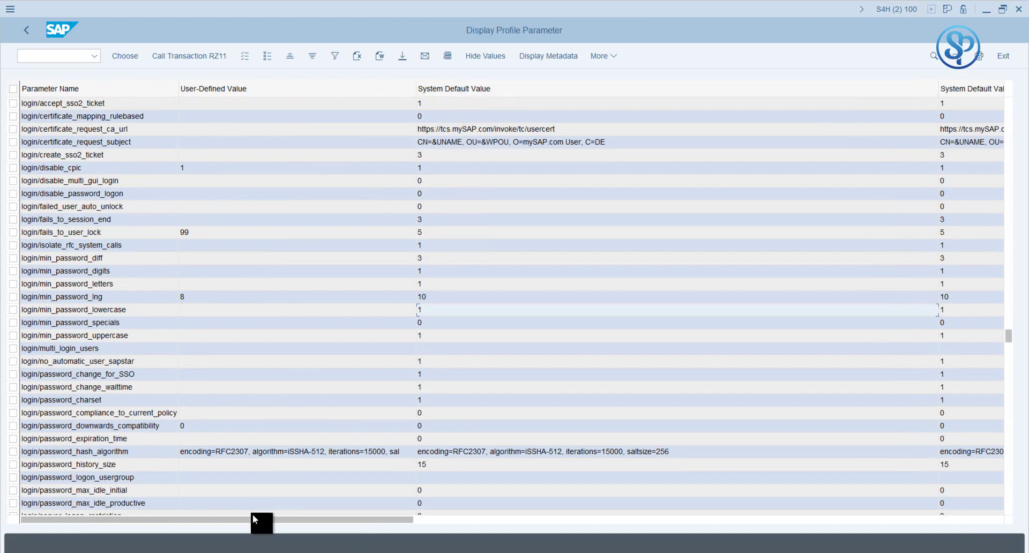
pyautogui.moveTo(272, 536)
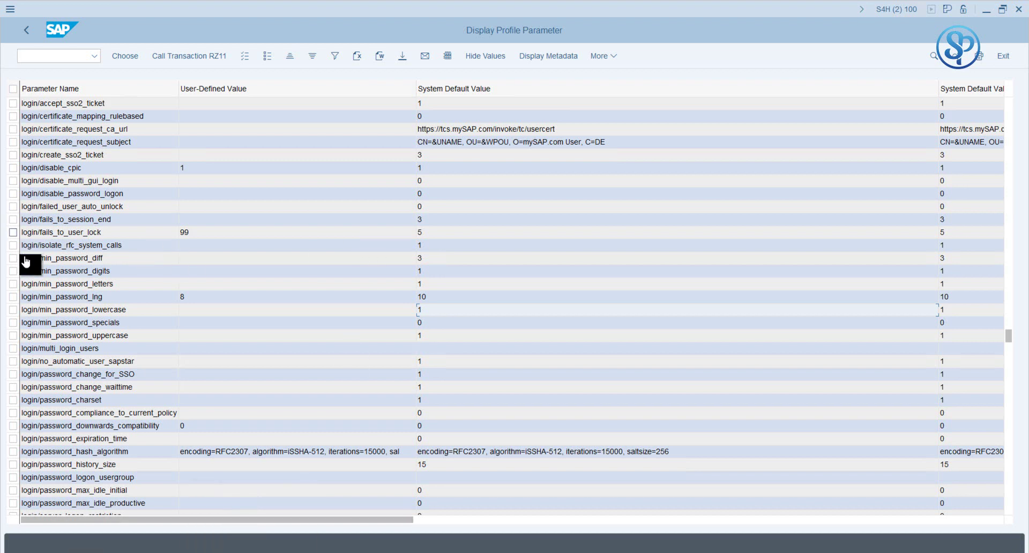
pyautogui.click(15, 297)
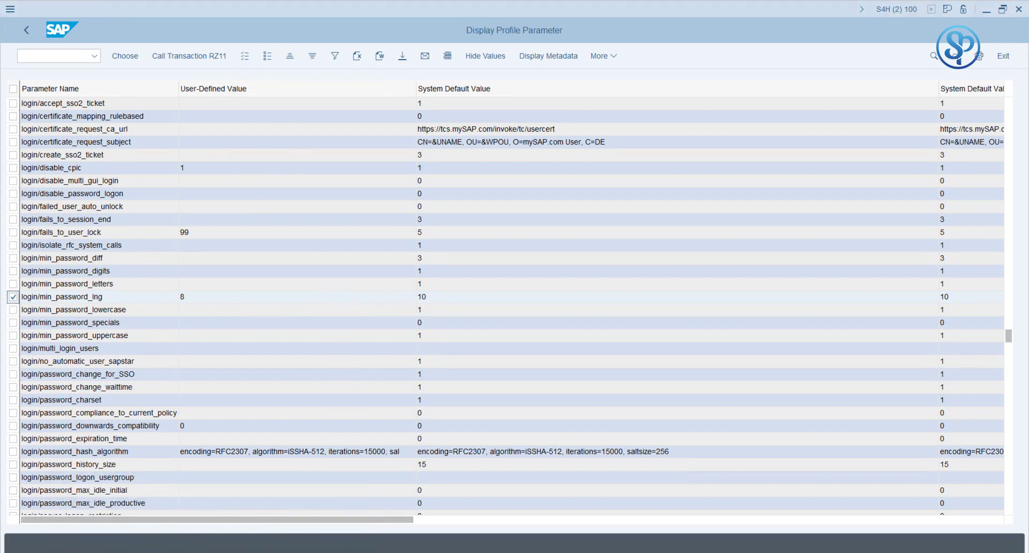
pyautogui.moveTo(227, 515)
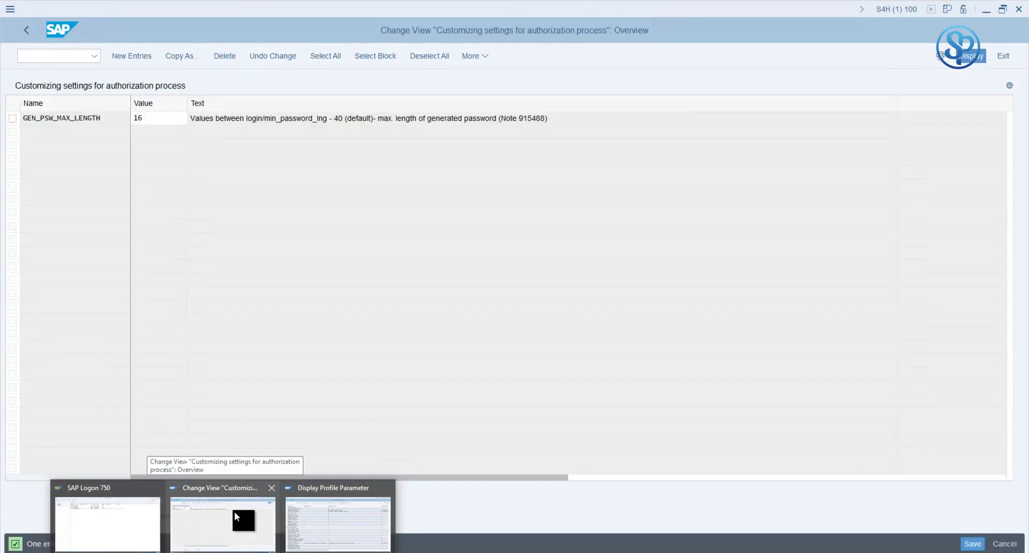
# Step: Leave the PRGN_CUST overview and start SU01 user maintenance
pyautogui.click(234, 512)
pyautogui.click(24, 30)
pyautogui.click(29, 34)
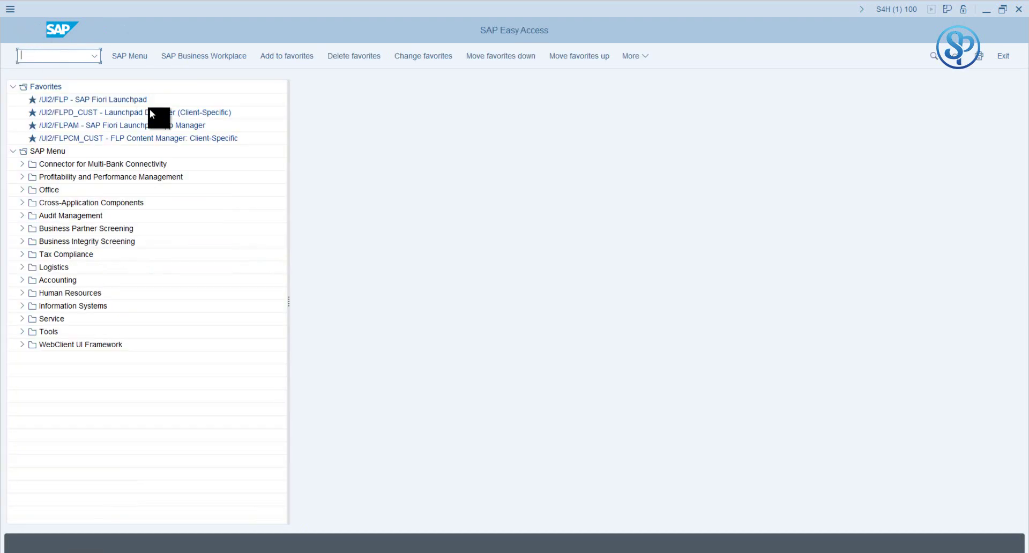
pyautogui.write('su01')
pyautogui.press('Return')
# Step: Create a user with a last name from history, generate its initial password, and select the message
pyautogui.click(115, 58)
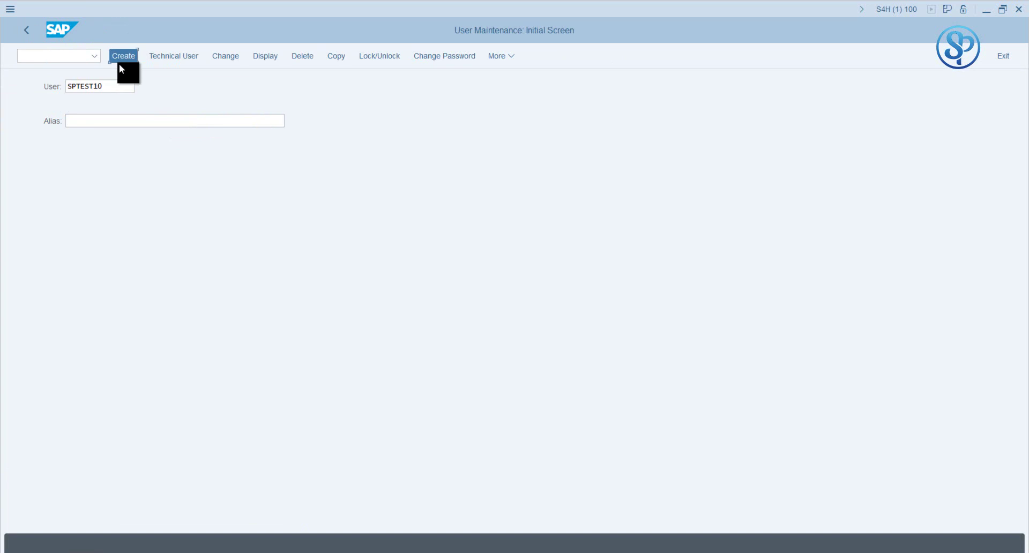
pyautogui.click(132, 203)
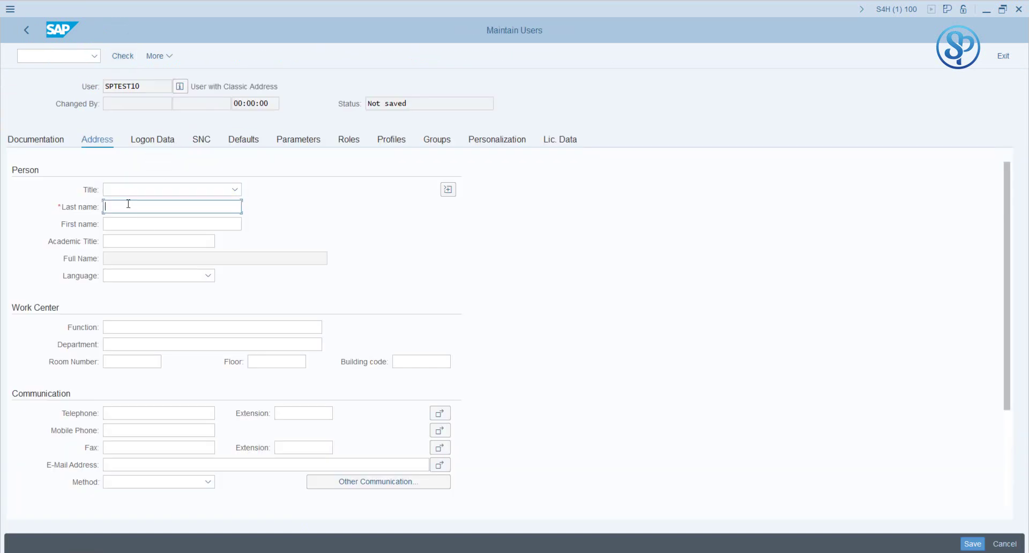
pyautogui.write('T')
pyautogui.click(129, 224)
pyautogui.click(149, 141)
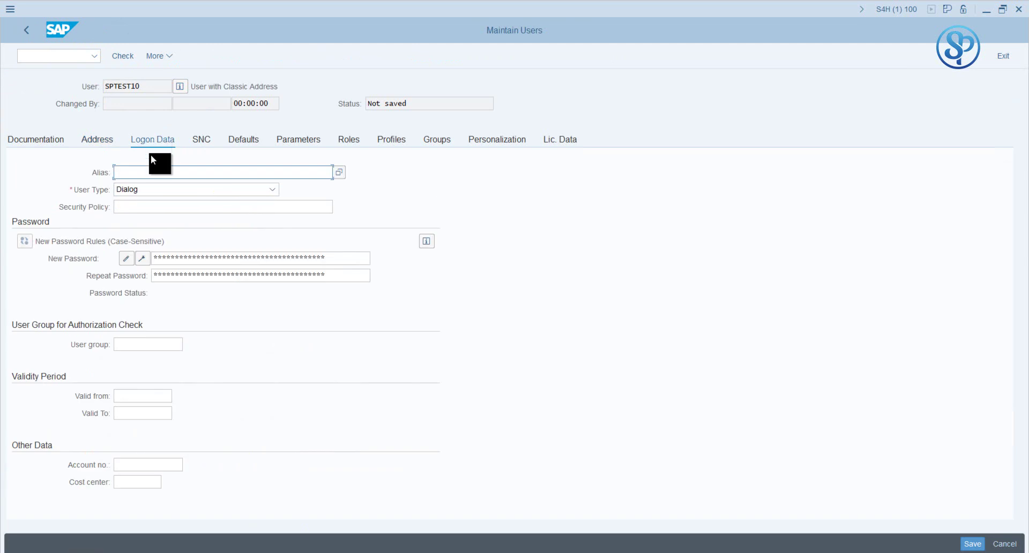
pyautogui.click(143, 258)
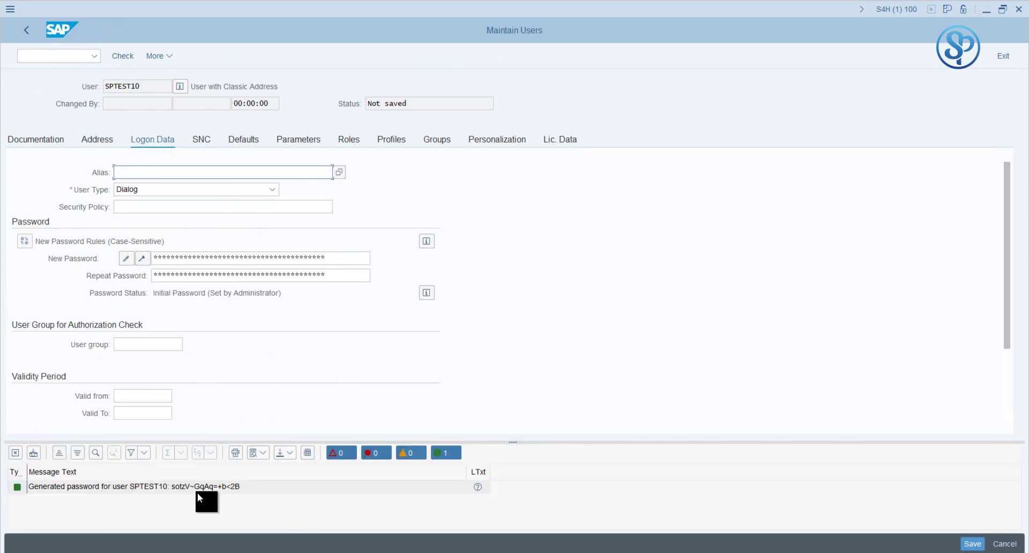
pyautogui.click(194, 490)
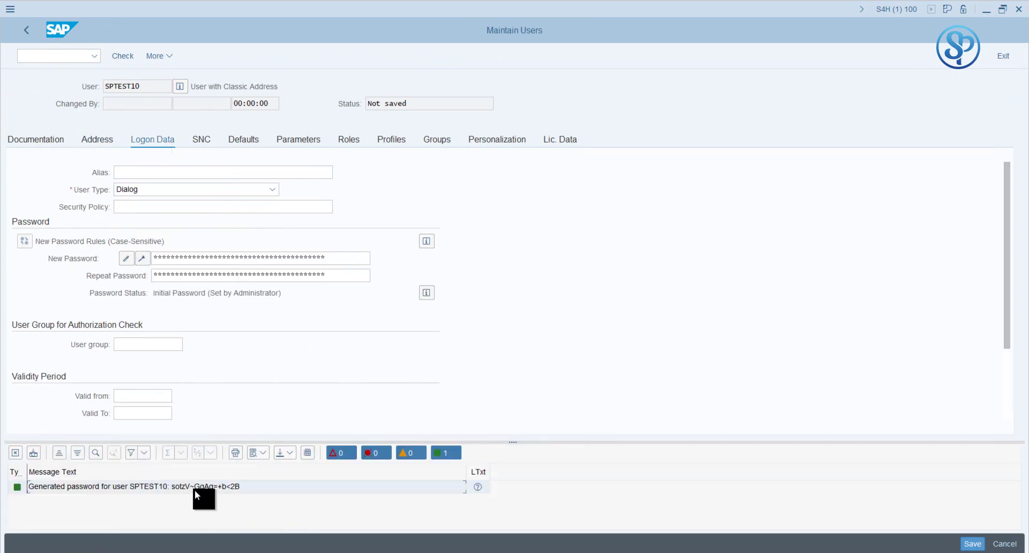
pyautogui.click(195, 490)
pyautogui.click(194, 490)
# Step: Paste the new password message on a fresh Notepad line, select the password, and return to Maintain Users
pyautogui.hotkey('alt', 'Tab')
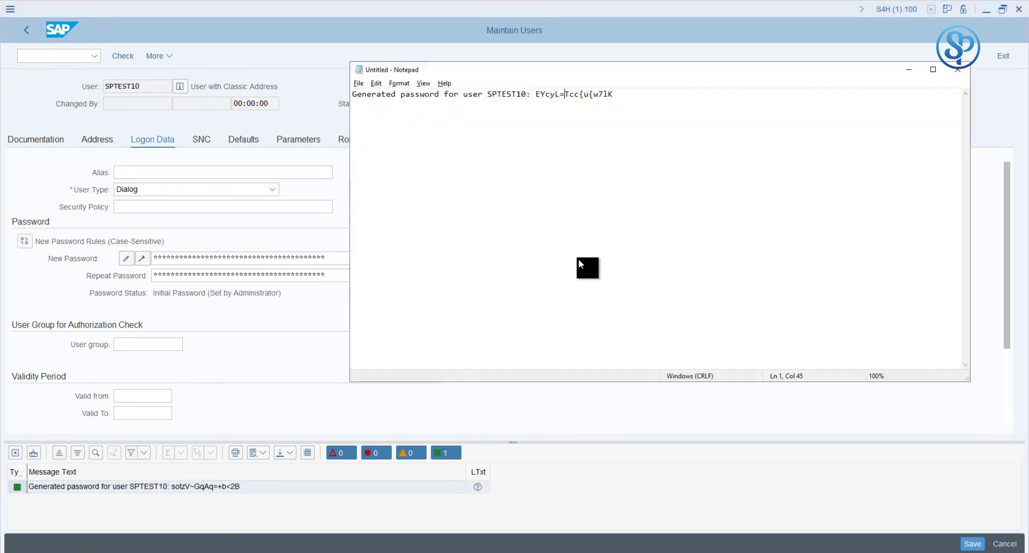
pyautogui.press('Return')
pyautogui.press('Return')
pyautogui.press('Return')
pyautogui.hotkey('ctrl', 'v')
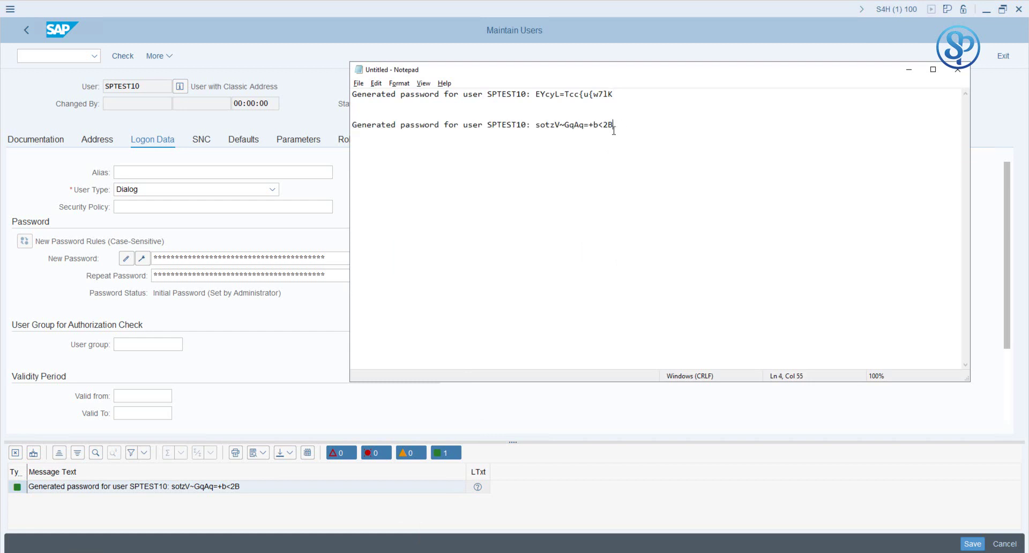
pyautogui.moveTo(613, 124); pyautogui.dragTo(535, 124)
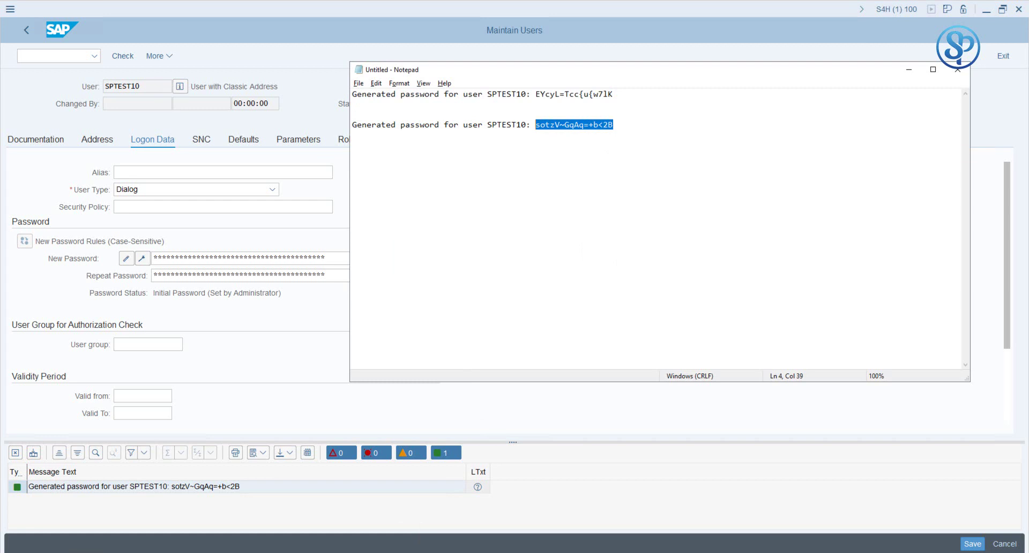
pyautogui.click(248, 384)
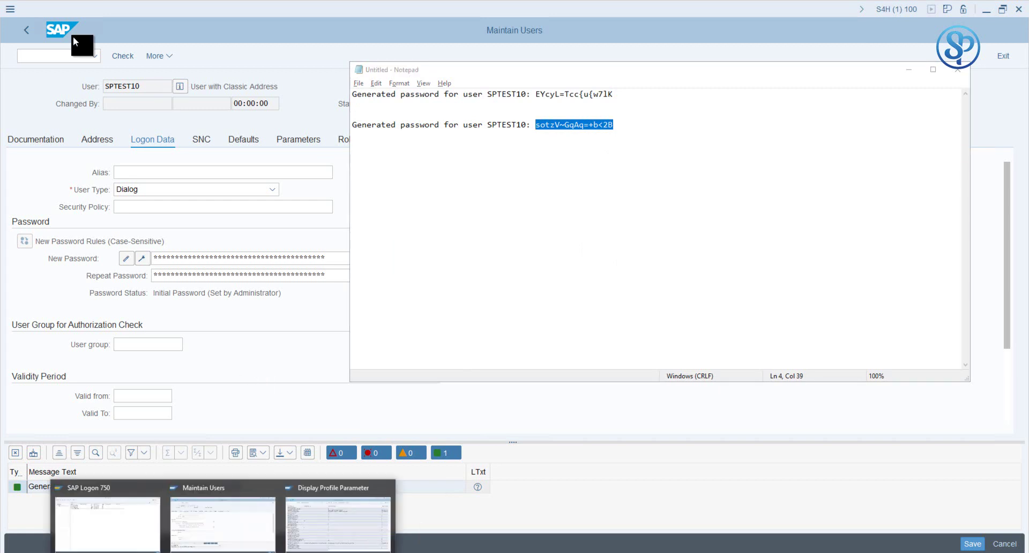
pyautogui.click(208, 265)
# Step: Save the new user and start an S4H logon as SPTEST10, correcting the mistyped user name
pyautogui.click(966, 545)
pyautogui.moveTo(164, 536)
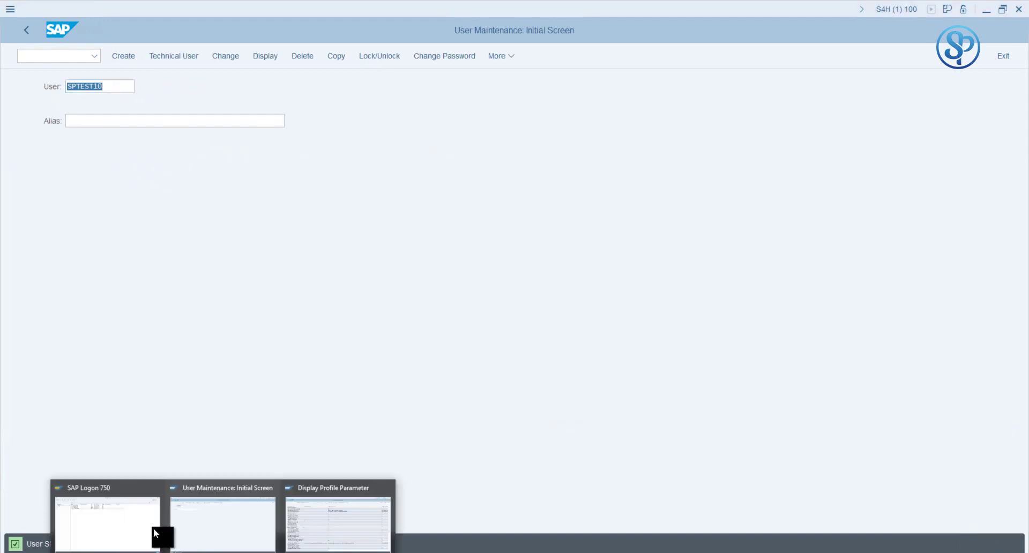
pyautogui.click(144, 507)
pyautogui.doubleClick(215, 112)
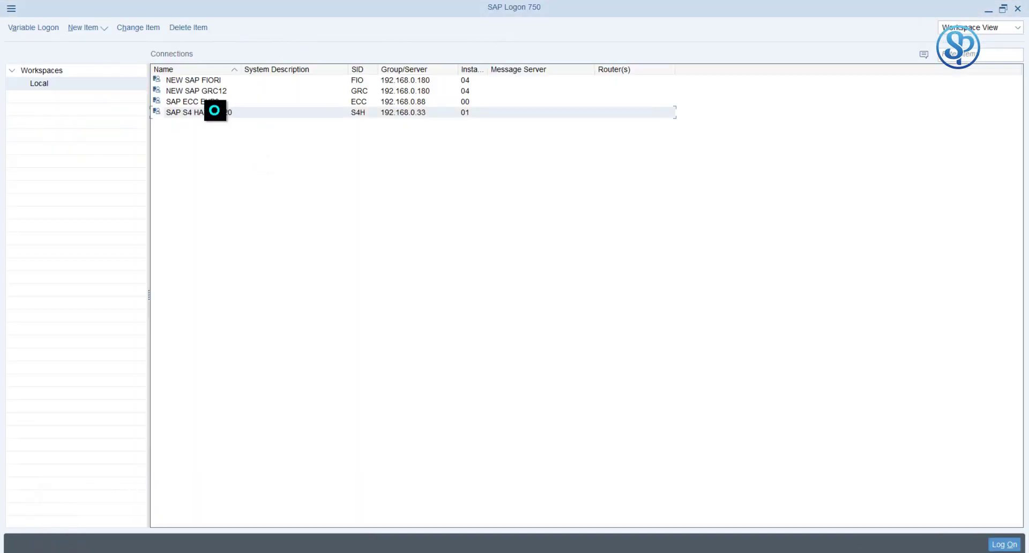
pyautogui.write('SPTT')
pyautogui.write('ST')
pyautogui.write('110')
pyautogui.press('Tab')
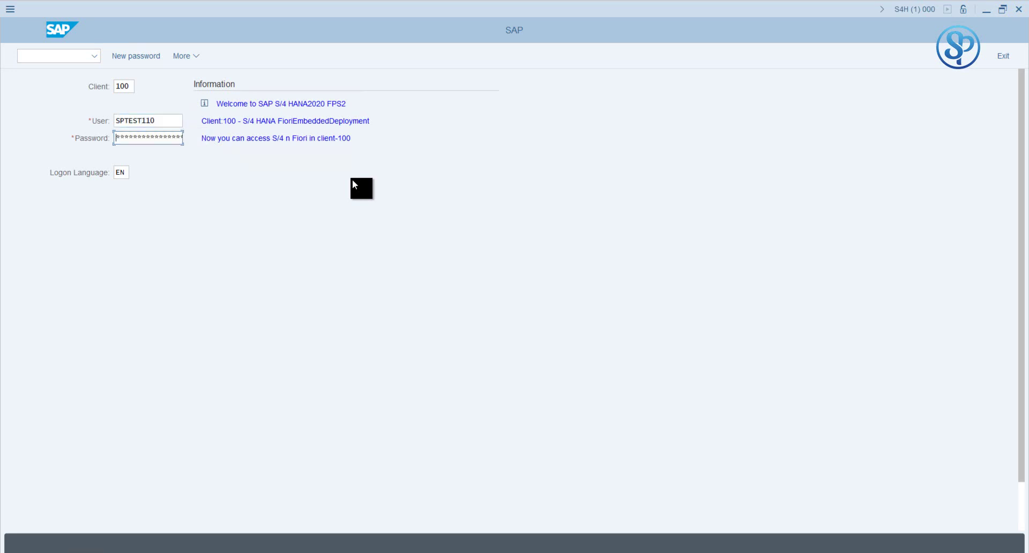
pyautogui.hotkey('shift', 'Tab')
pyautogui.press('F2')
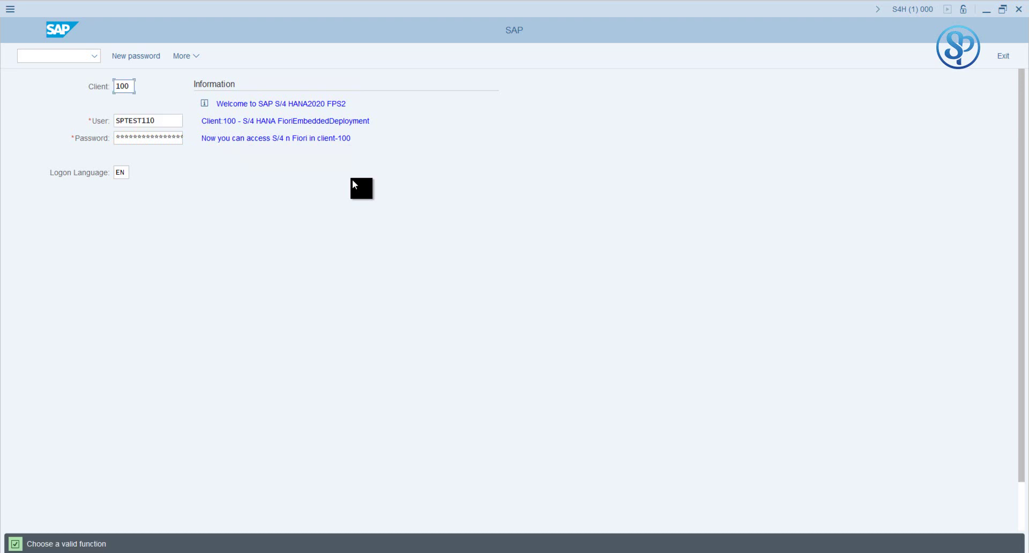
pyautogui.click(162, 125)
pyautogui.press('BackSpace')
pyautogui.press('BackSpace')
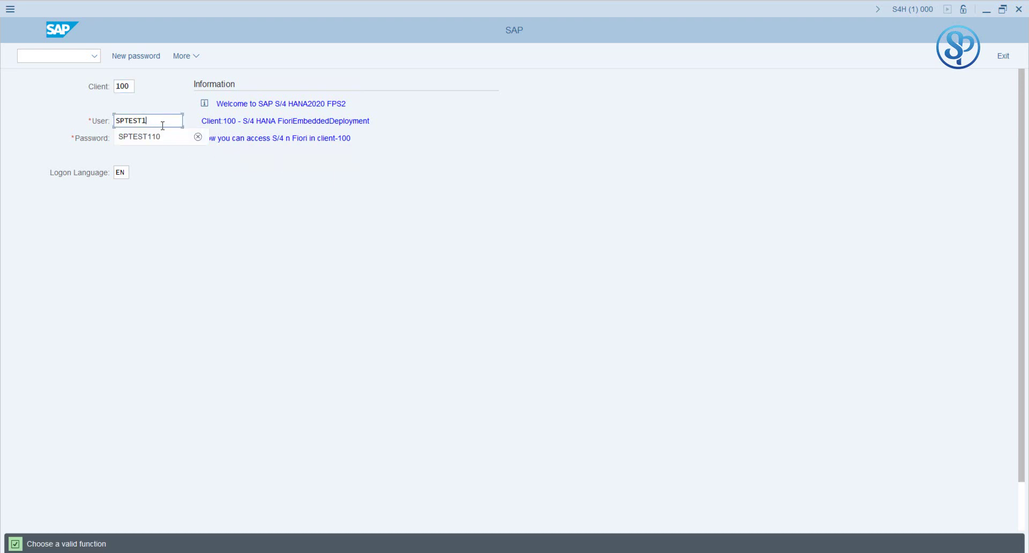
pyautogui.write('0')
pyautogui.press('Return')
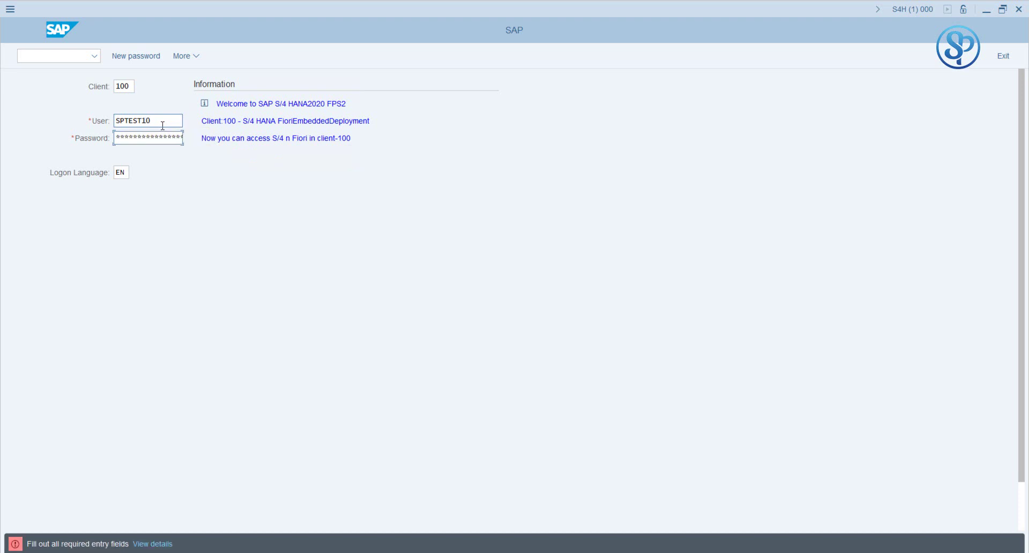
# Step: Log on with the generated password, then cancel the New Password prompt
pyautogui.click(159, 137)
pyautogui.press('Return')
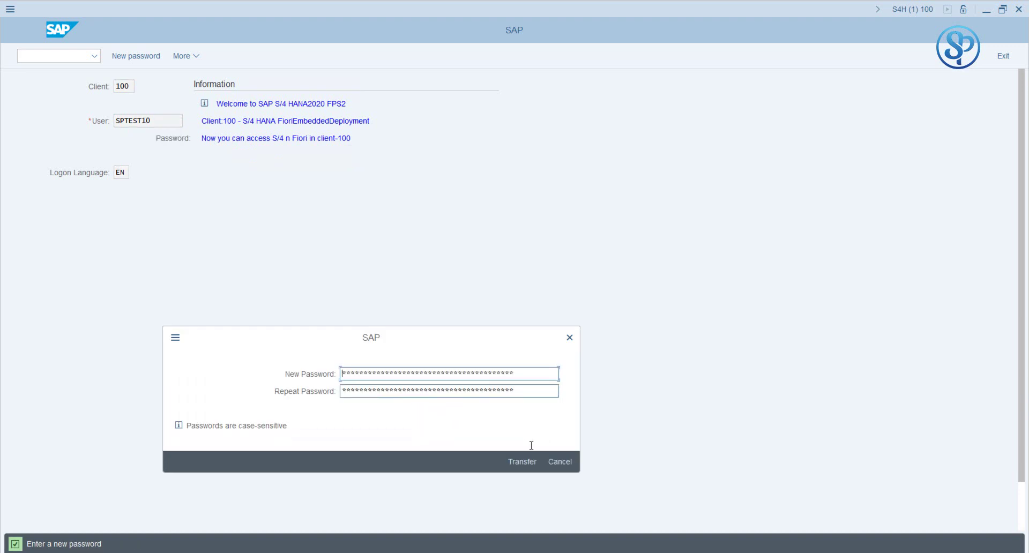
pyautogui.moveTo(263, 539)
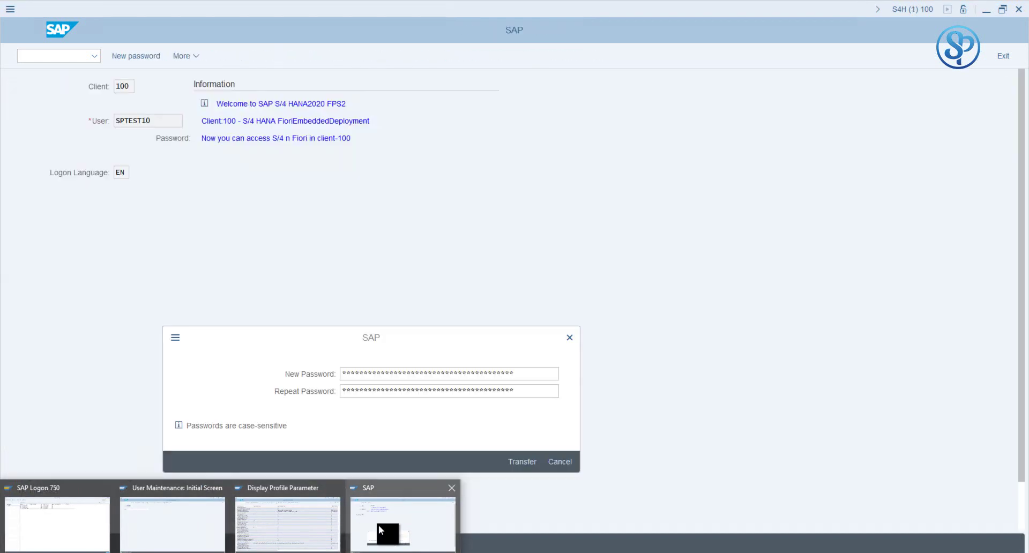
pyautogui.click(380, 531)
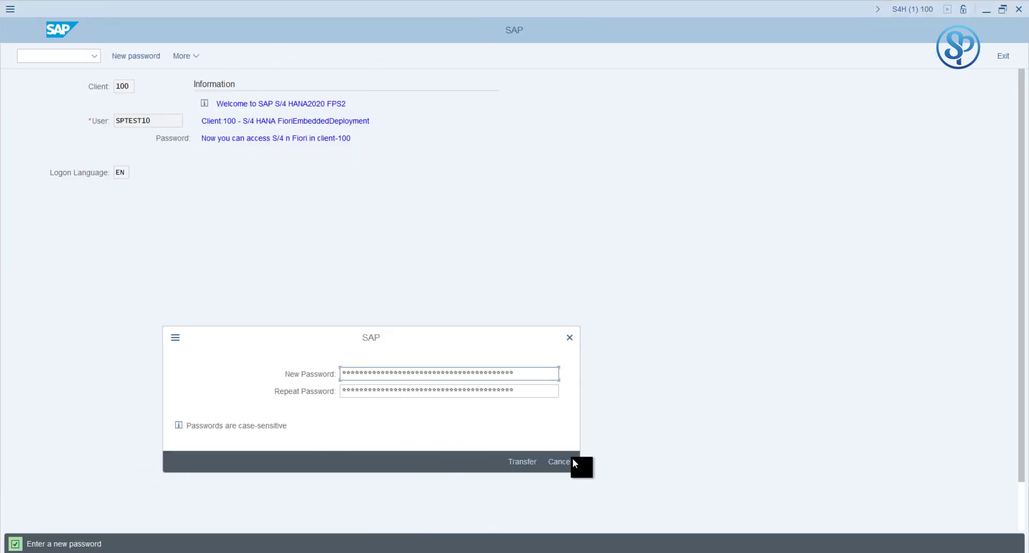
pyautogui.click(275, 545)
# Step: Leave user maintenance for the main menu and start SM30 for table view PRGN_CUST
pyautogui.moveTo(240, 538)
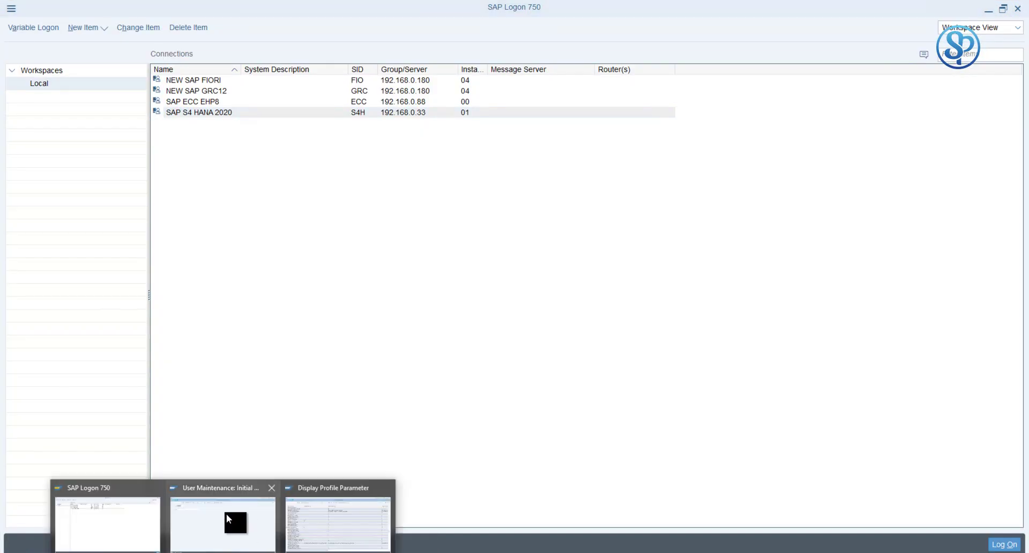
pyautogui.click(226, 513)
pyautogui.click(30, 27)
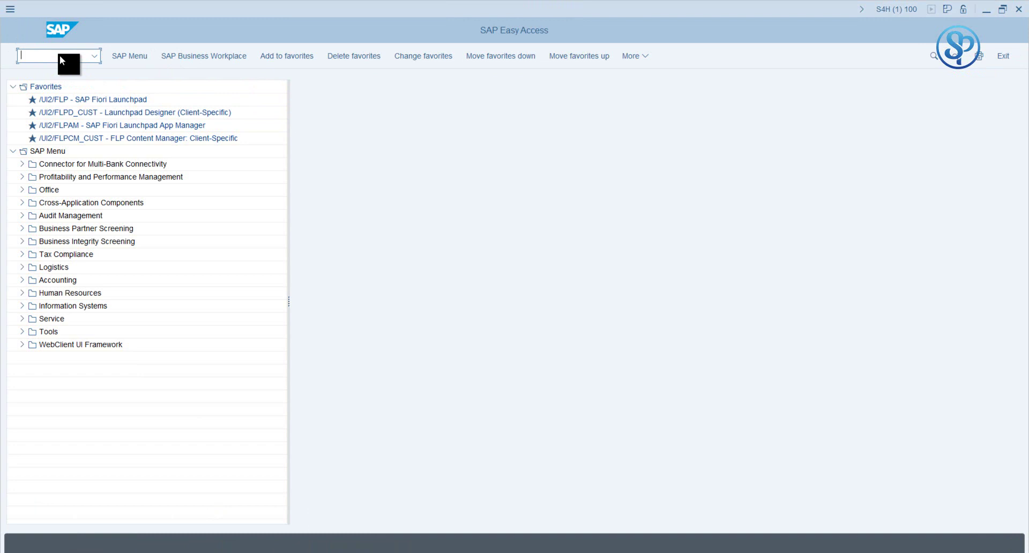
pyautogui.write('sm30')
pyautogui.press('Return')
# Step: Maintain PRGN_CUST past the cross-client warning, confirm GEN_PSW_MAX_LENGTH is 16, then return
pyautogui.click(136, 261)
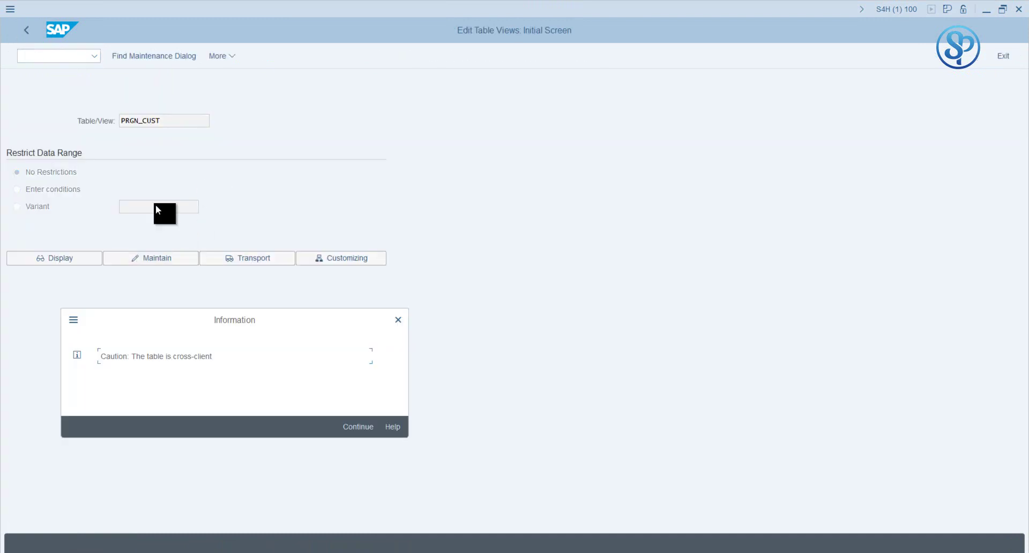
pyautogui.click(347, 425)
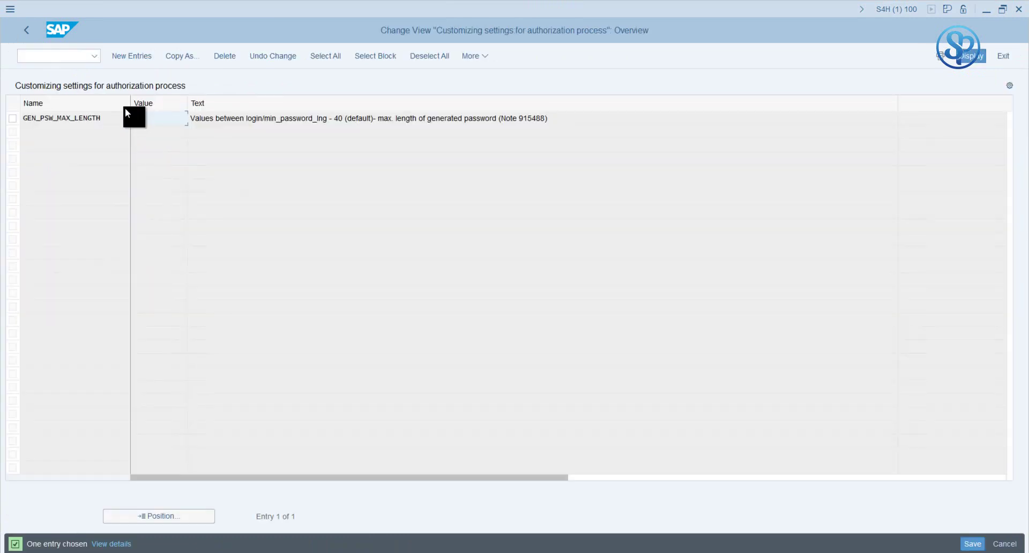
pyautogui.doubleClick(114, 118)
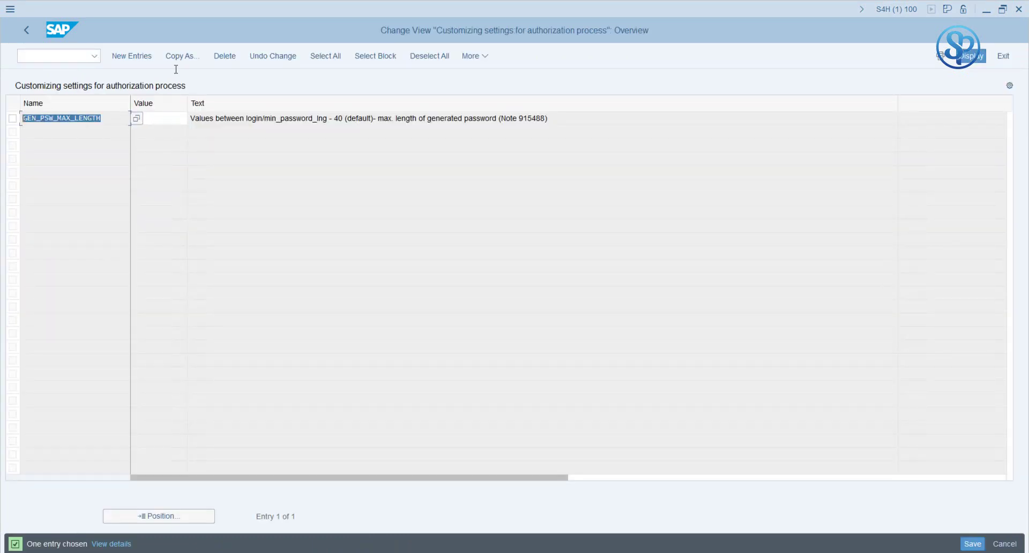
pyautogui.click(168, 118)
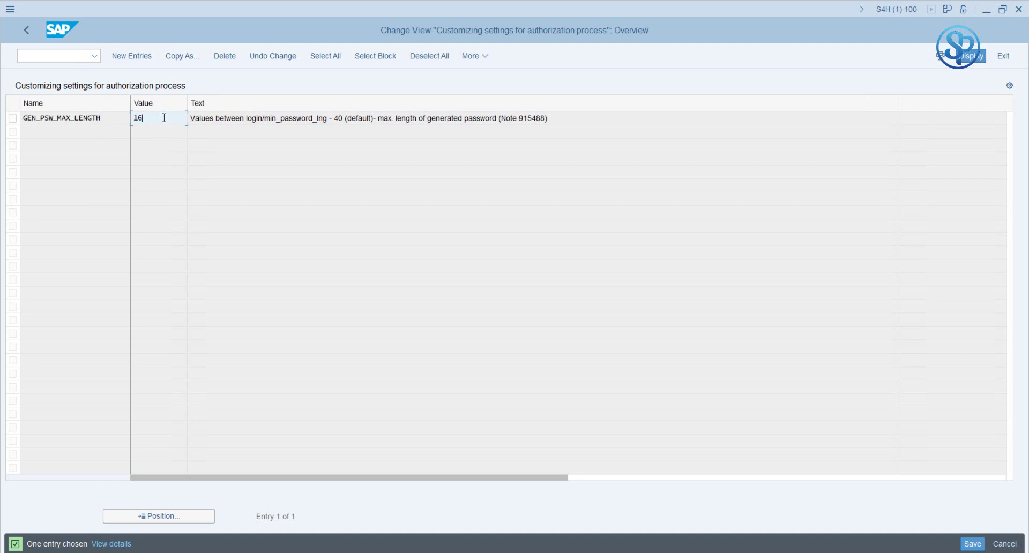
pyautogui.click(31, 30)
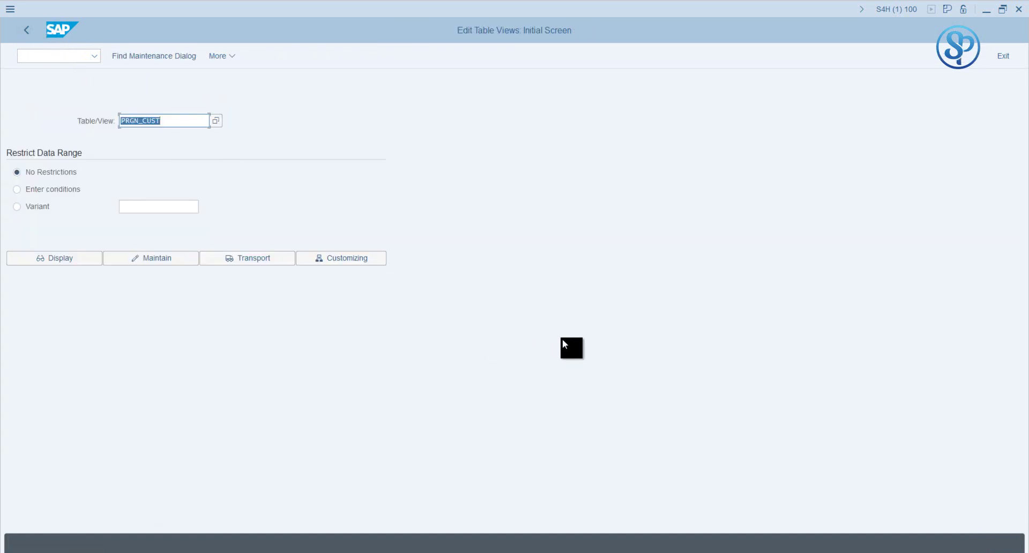